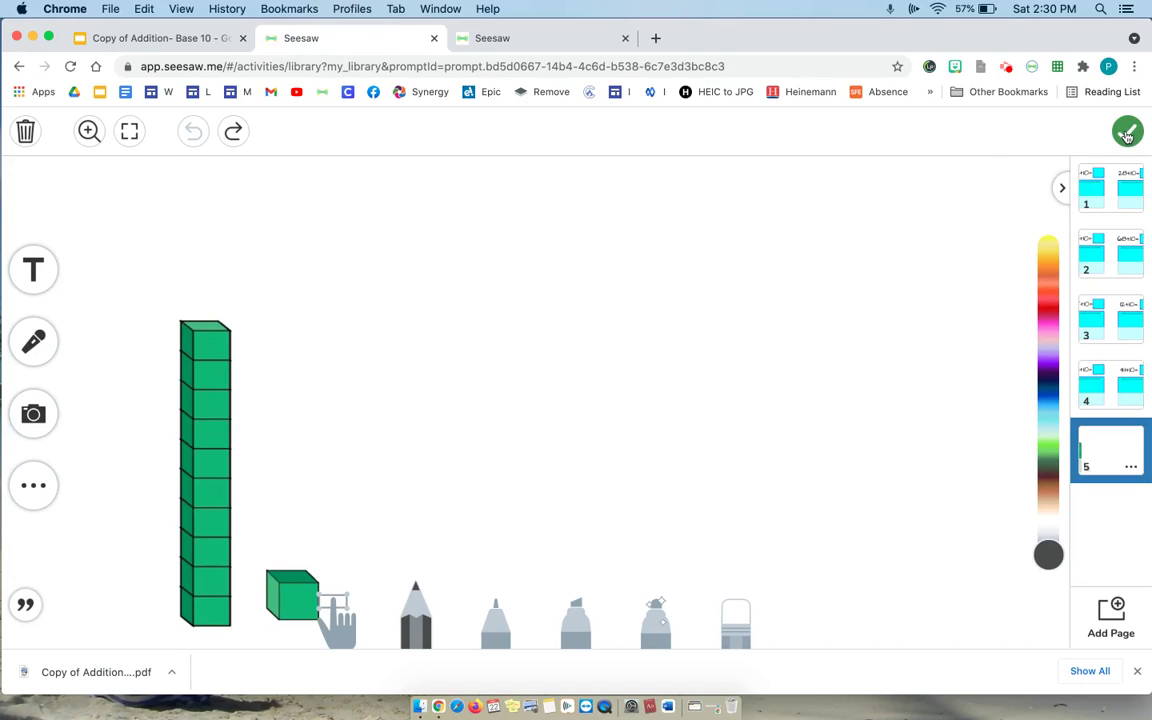
Confirm the PDF activity's template drawing, then switch to the Google Slides presentation and open slide 5 with the base-ten blocks.
click(1126, 133)
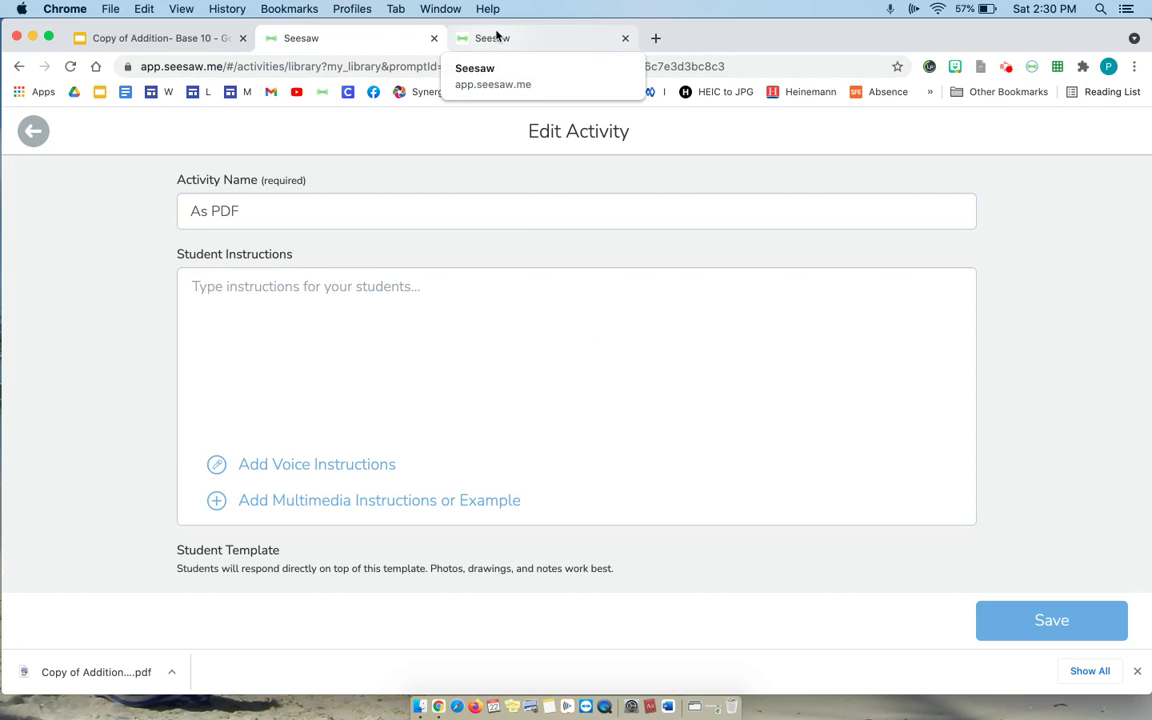
click(492, 38)
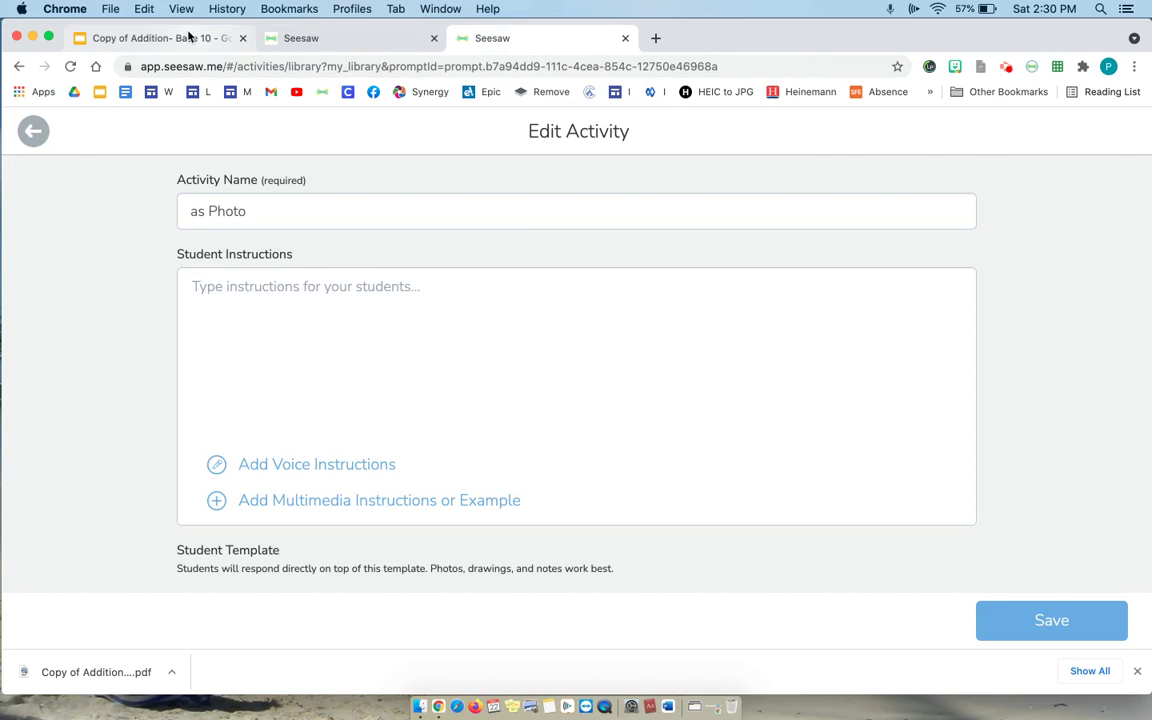
click(189, 36)
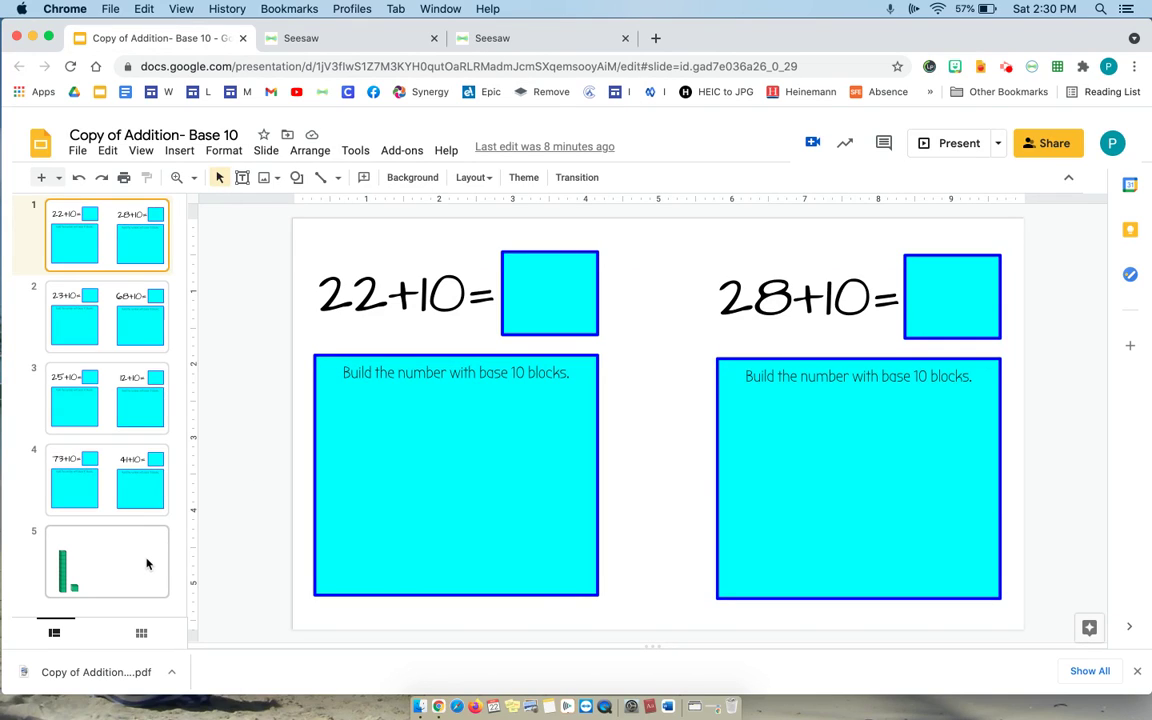
click(1137, 671)
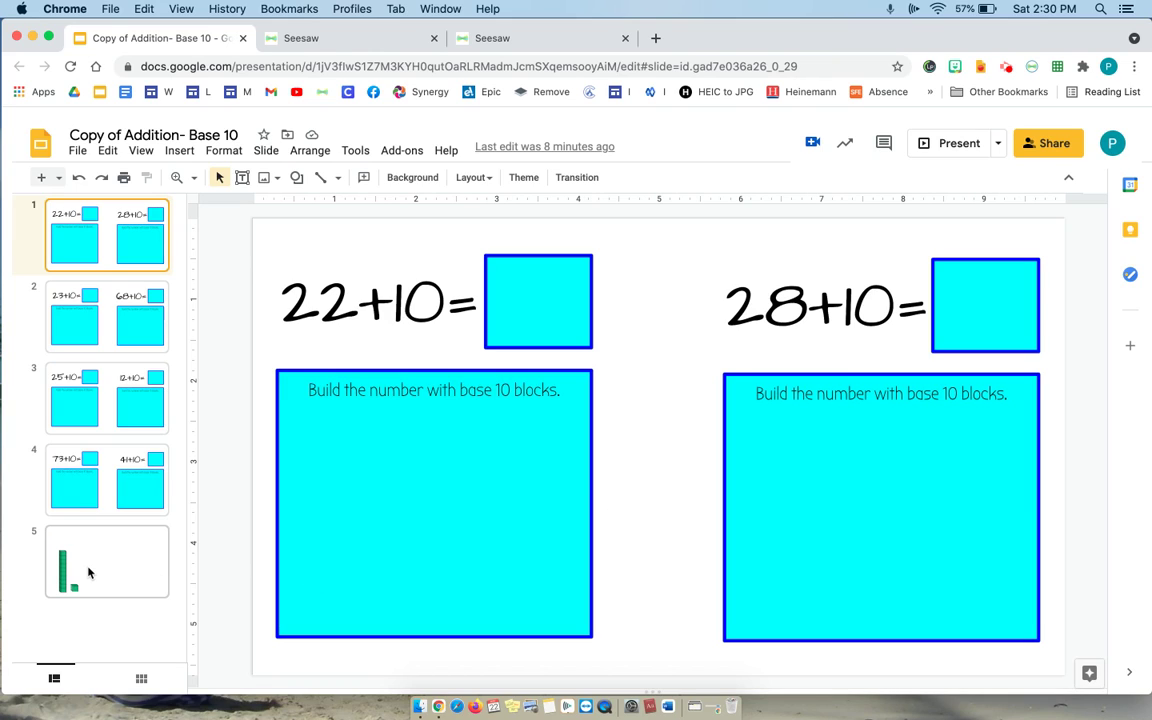
click(60, 570)
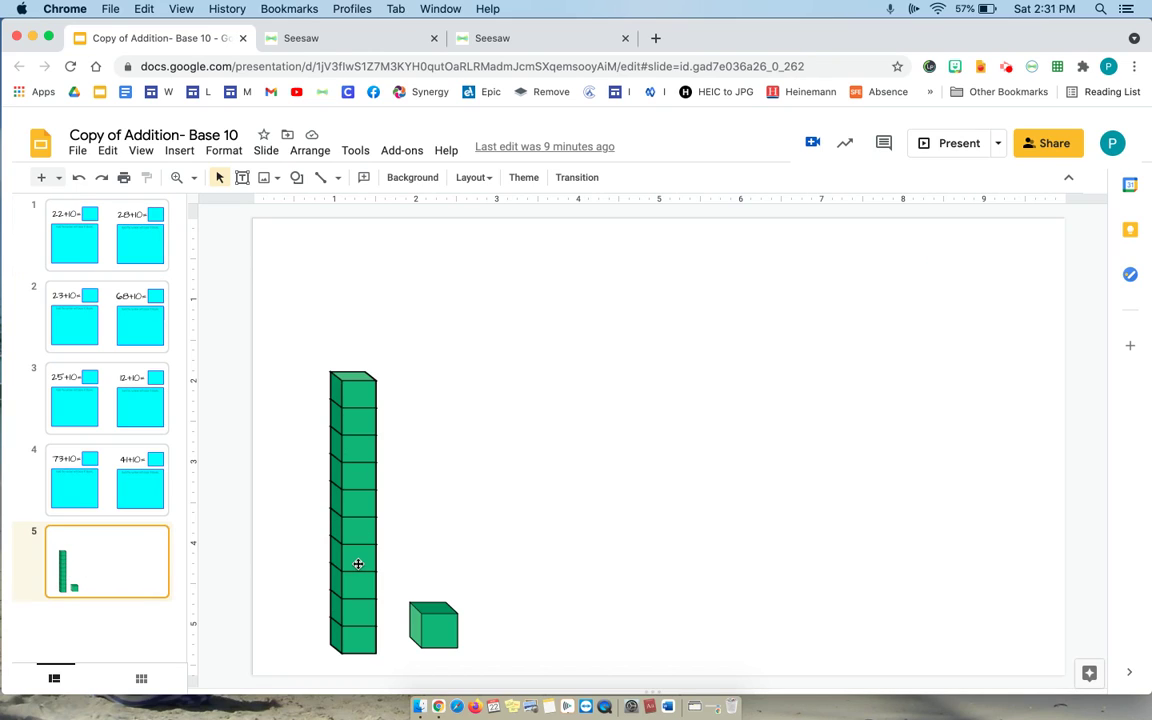
Copy the green tens rod image directly from slide 5.
click(352, 530)
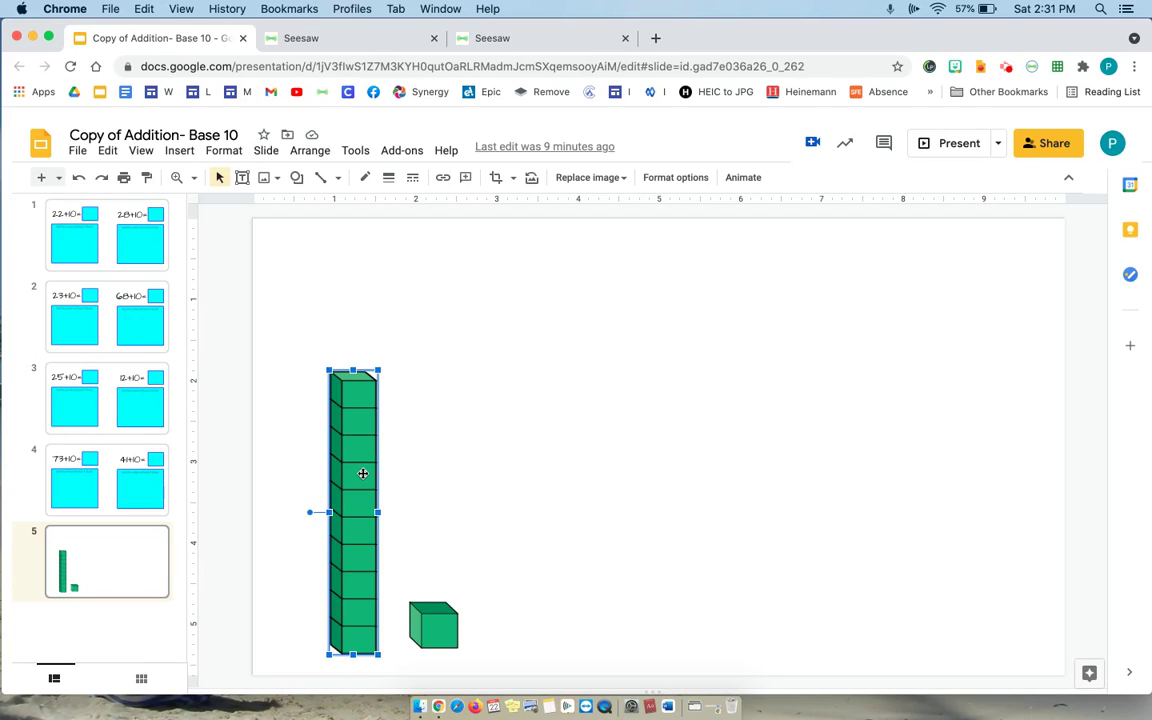
right_click(362, 473)
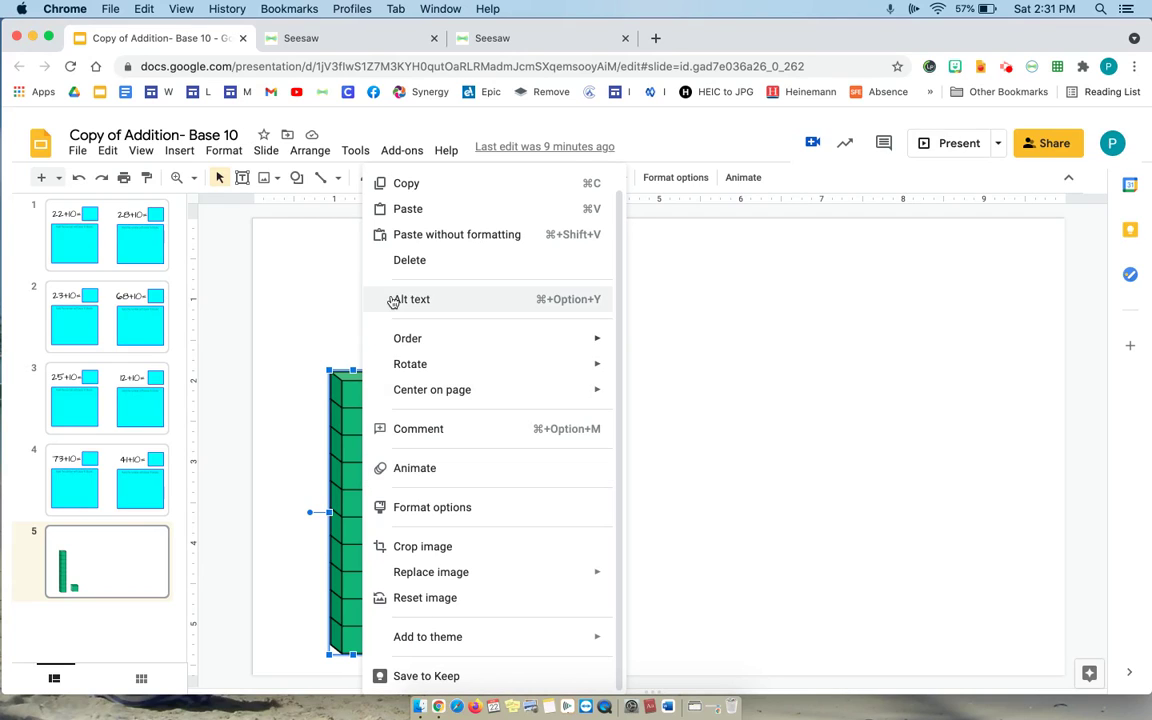
click(405, 185)
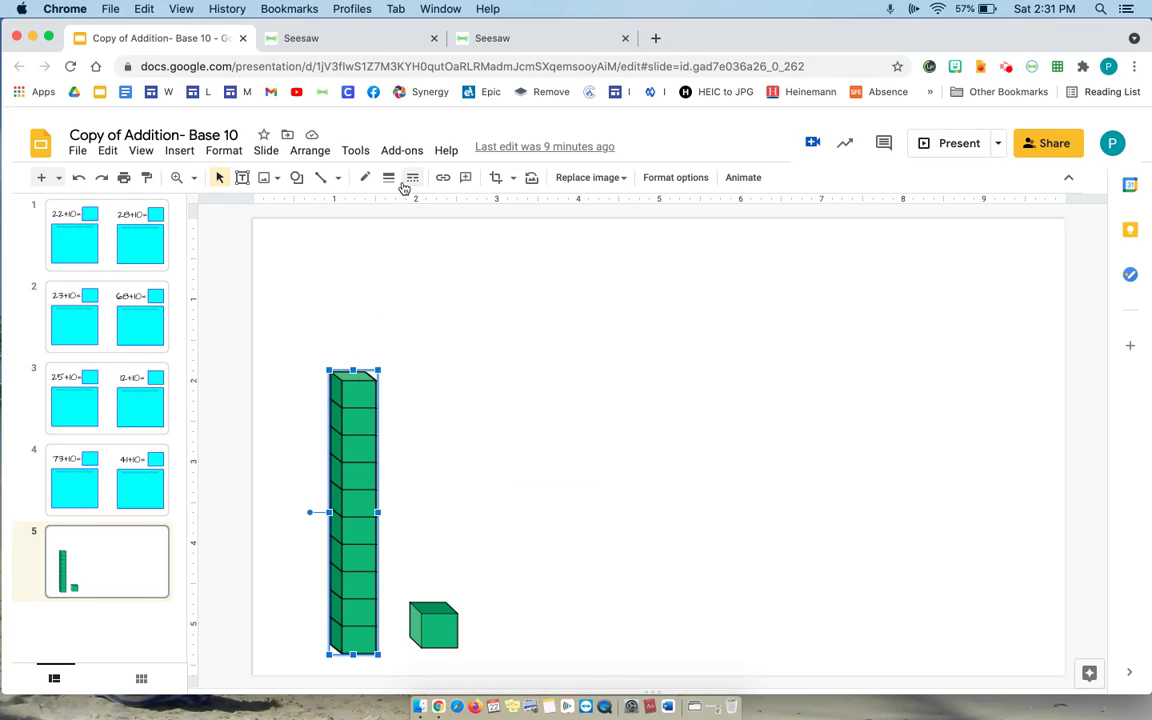
Switch to Seesaw's "as Photo" activity, add a Drawing as the student response template and try to paste the rod.
click(495, 42)
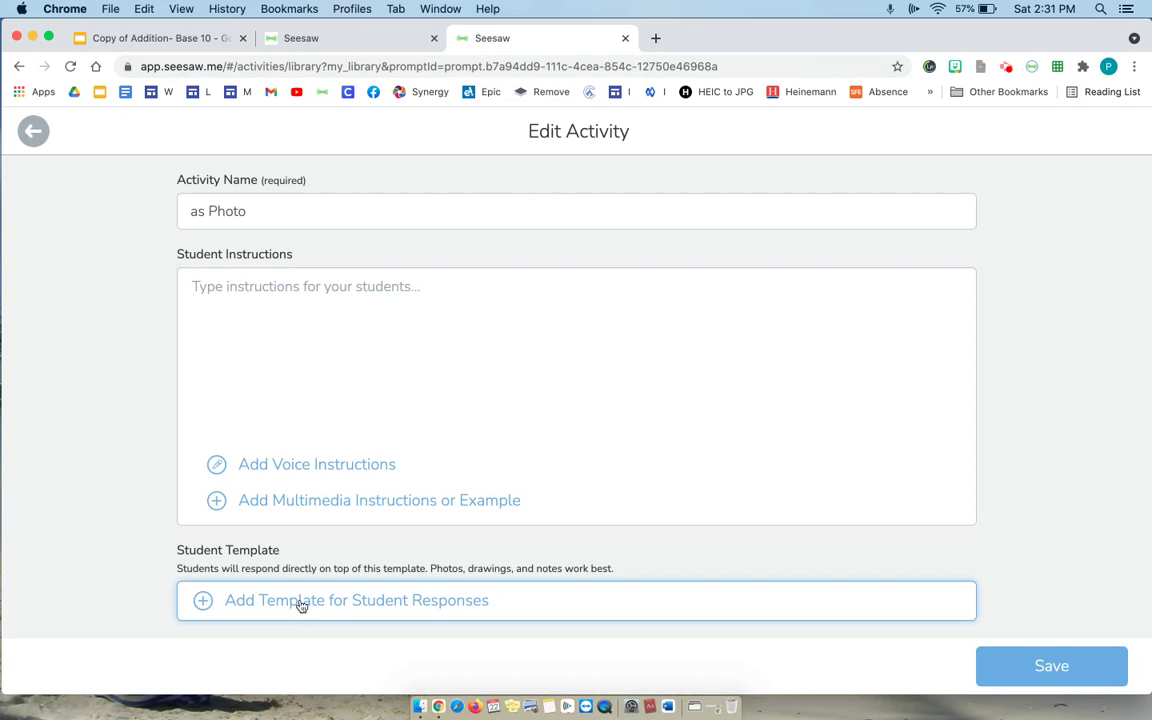
click(299, 609)
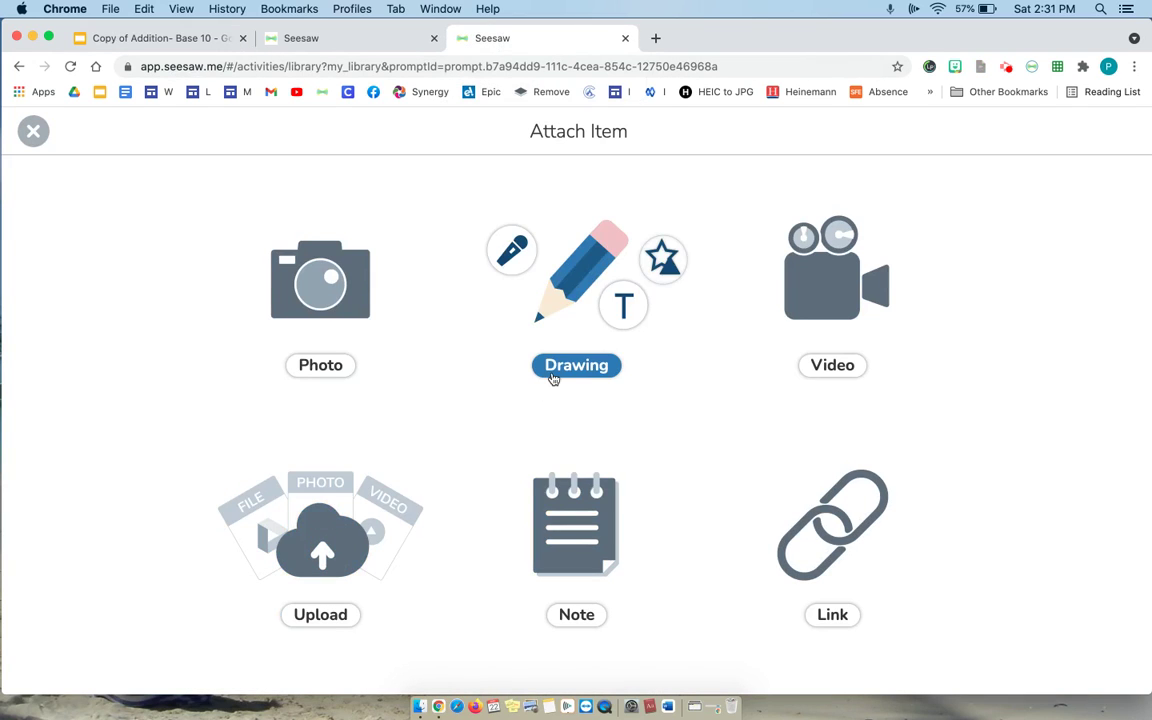
click(559, 329)
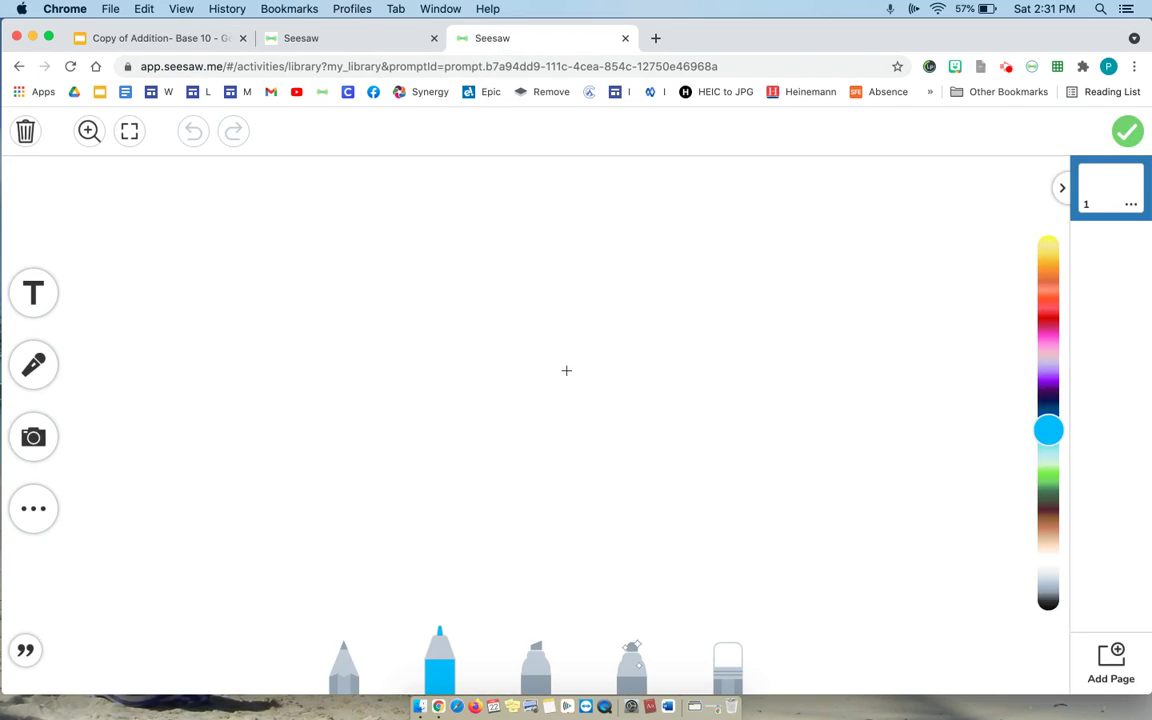
key(super+z)
Return to the Google Slides presentation and save the tens rod image from slide 5 to Keep.
click(210, 40)
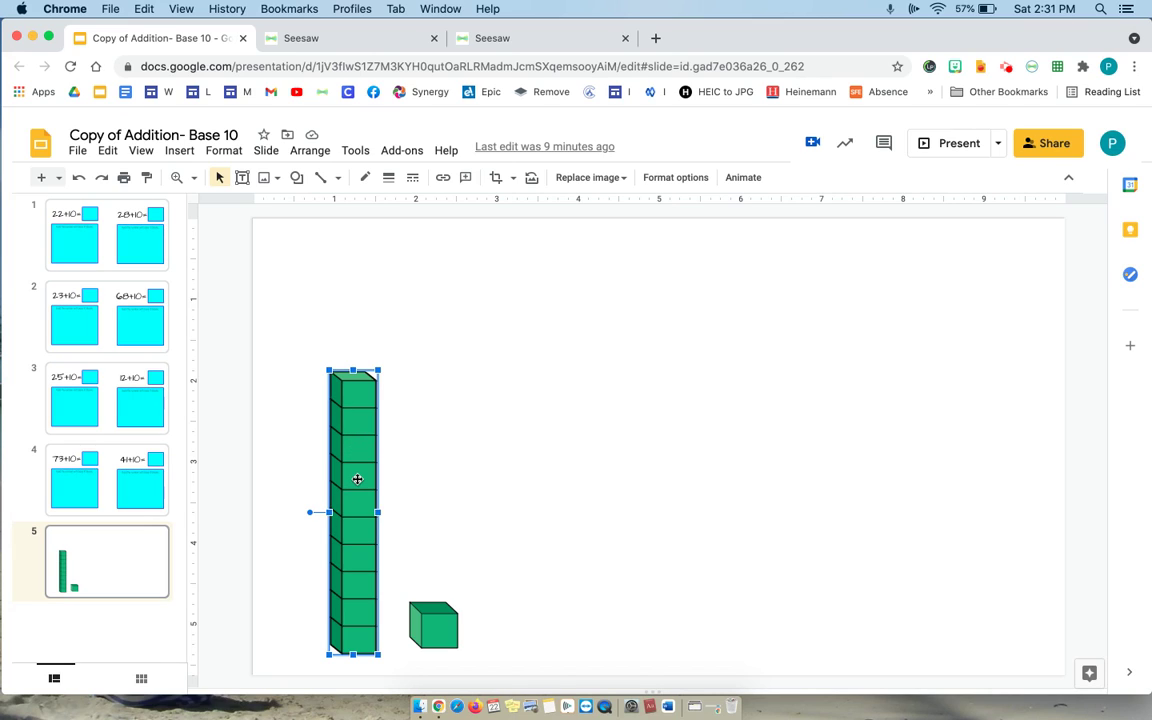
right_click(357, 479)
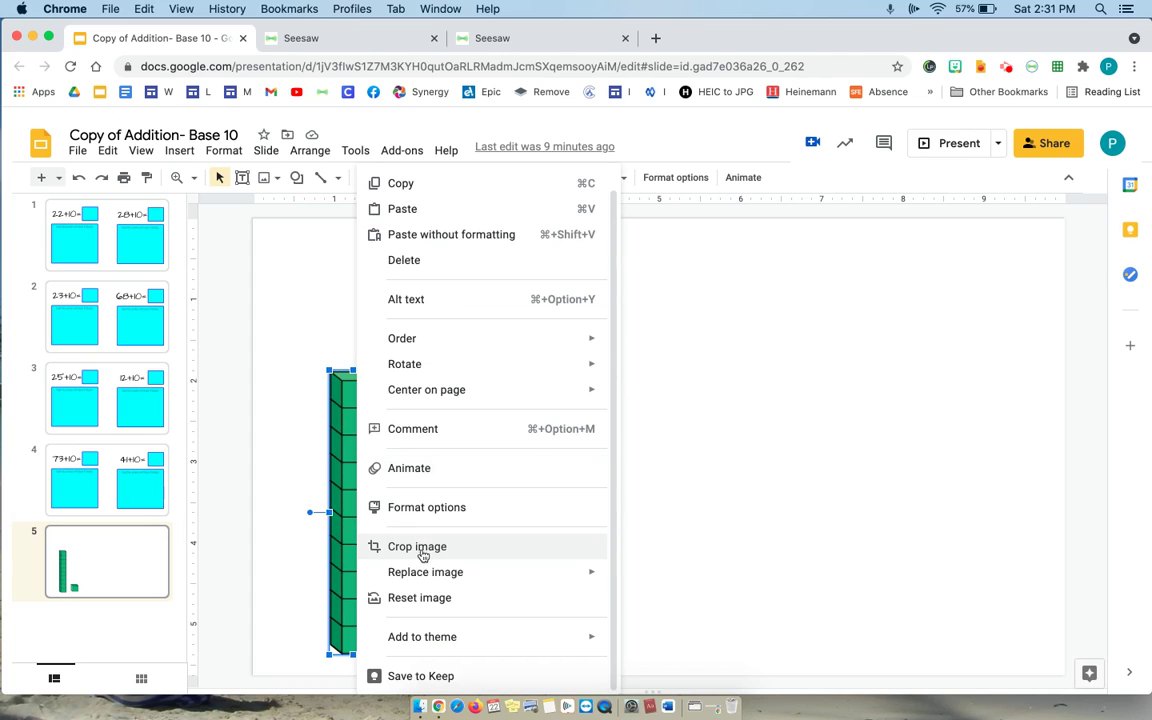
click(404, 678)
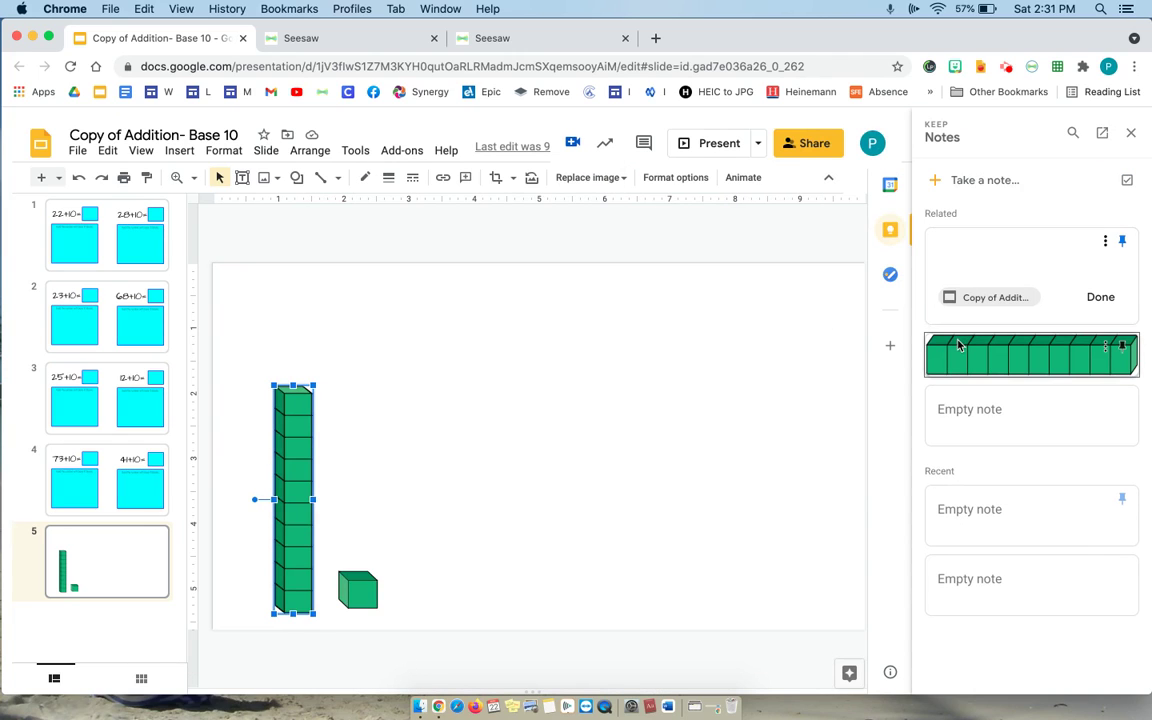
Copy the tens rod image from its Keep note and paste it into the Seesaw drawing canvas of the "as Photo" activity.
right_click(1013, 359)
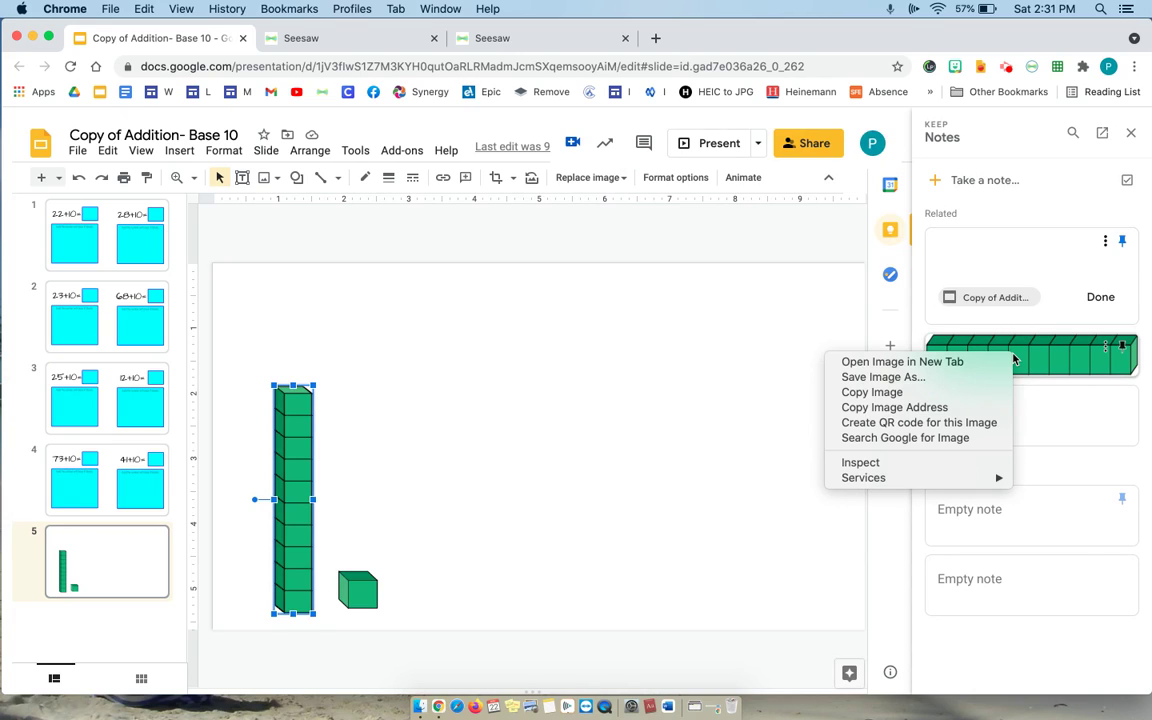
click(928, 392)
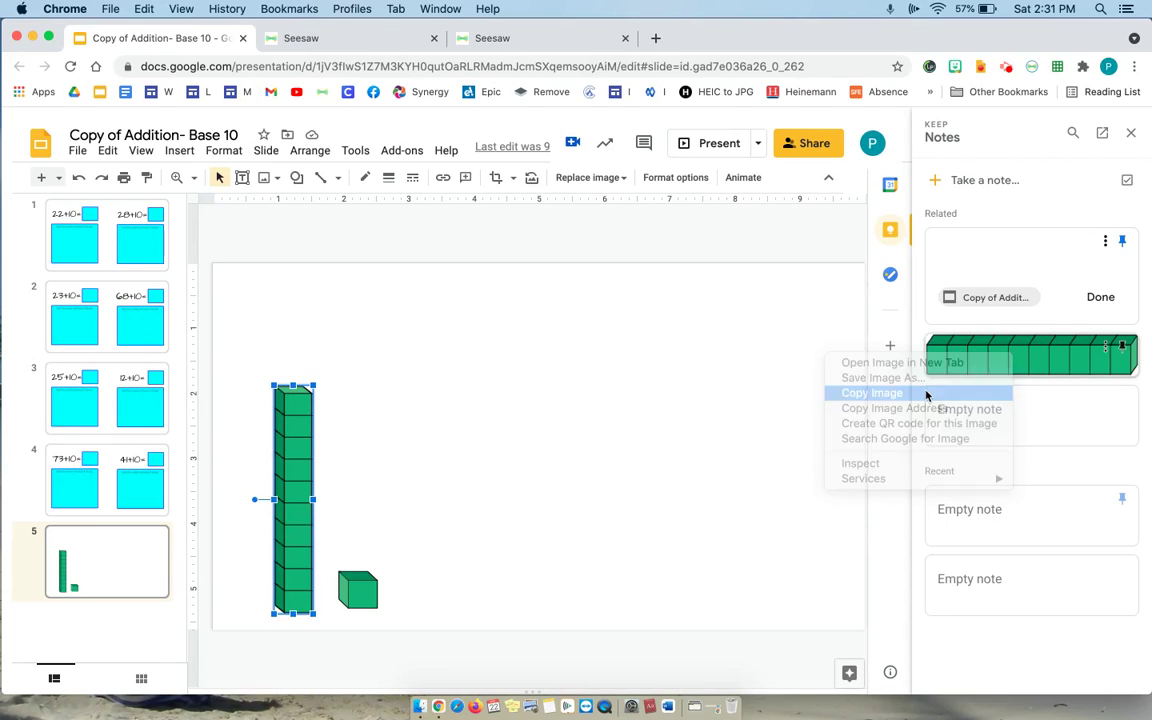
click(555, 42)
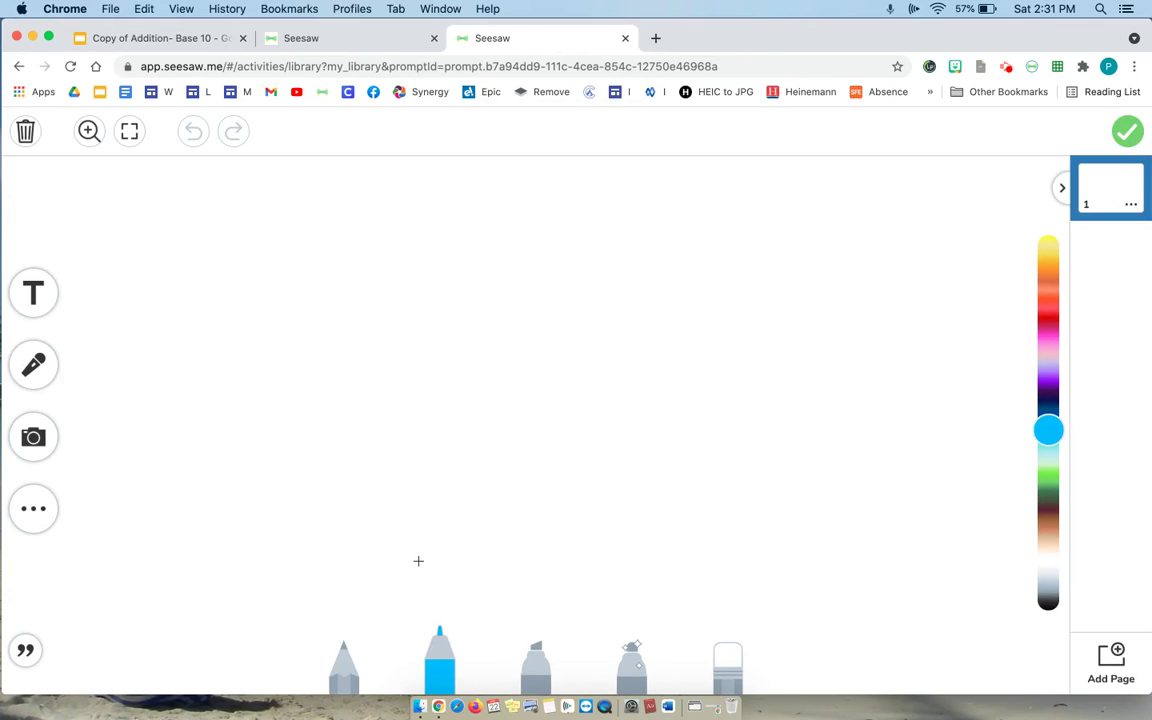
key(super+v)
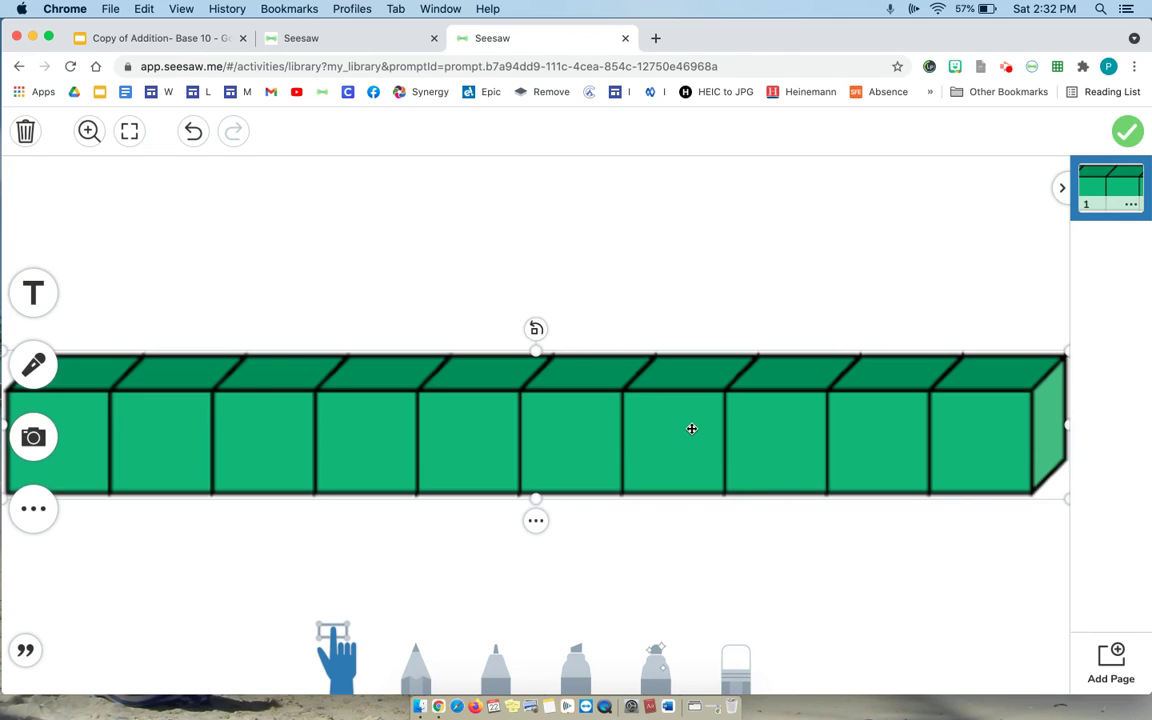
Rotate the pasted tens rod upright and shrink it to less than half the canvas height.
click(536, 329)
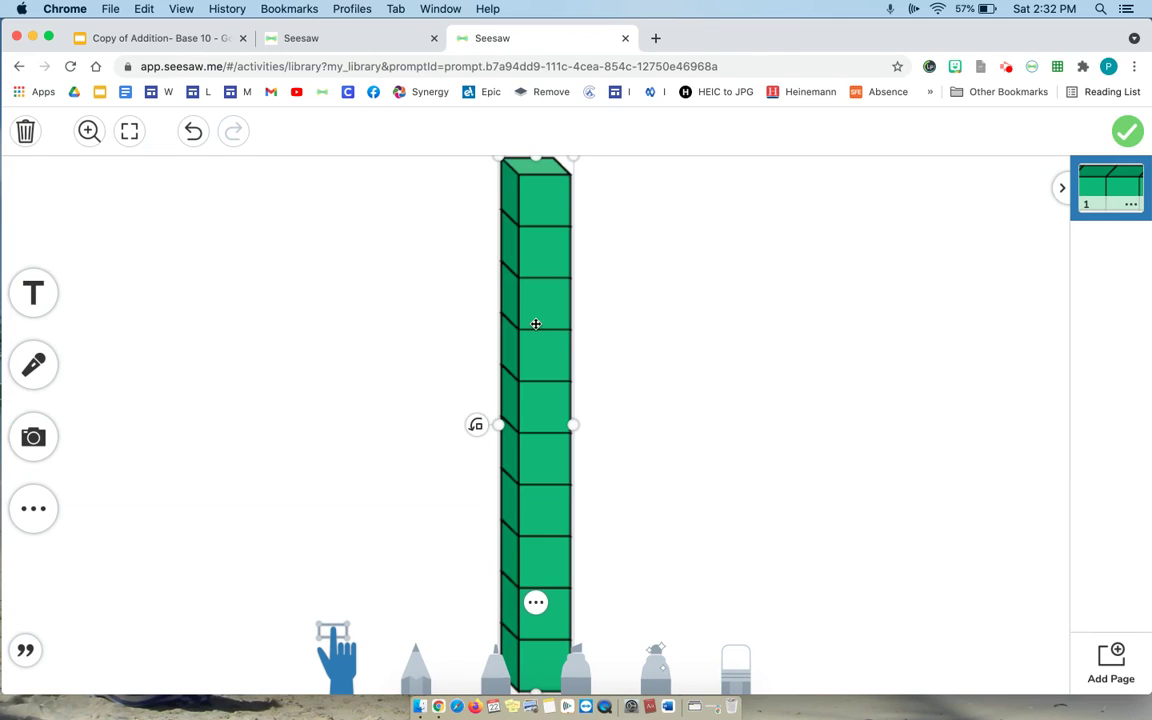
key(super+z)
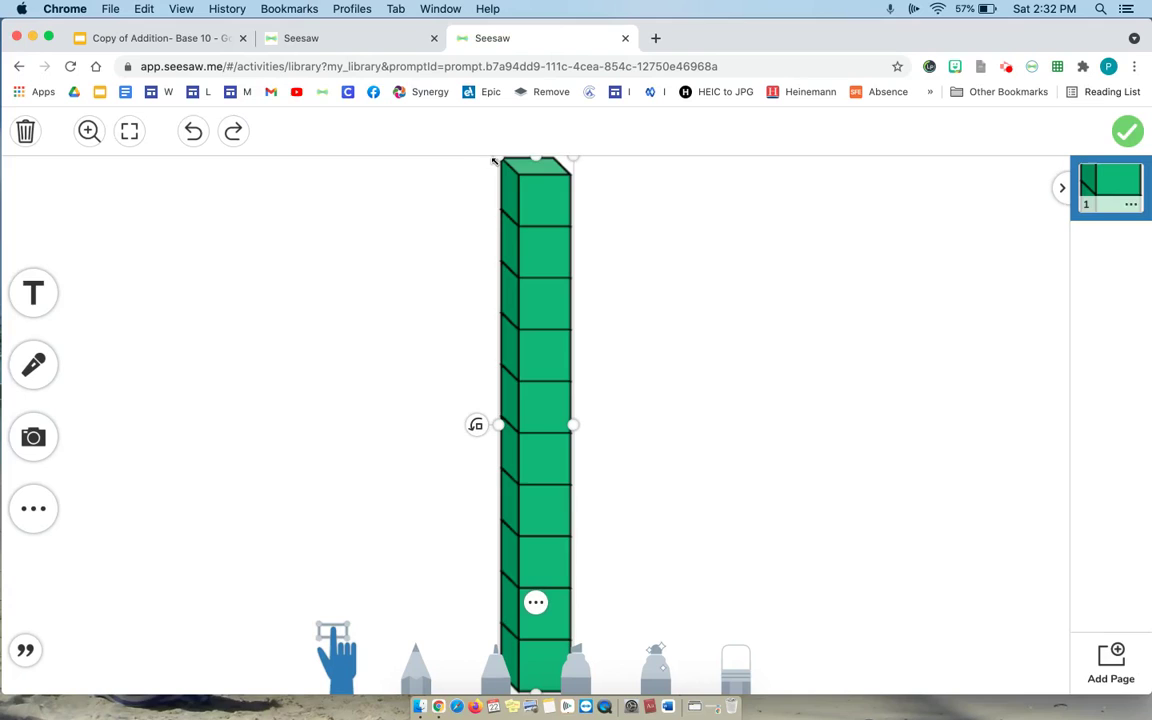
drag(497, 158, 562, 402)
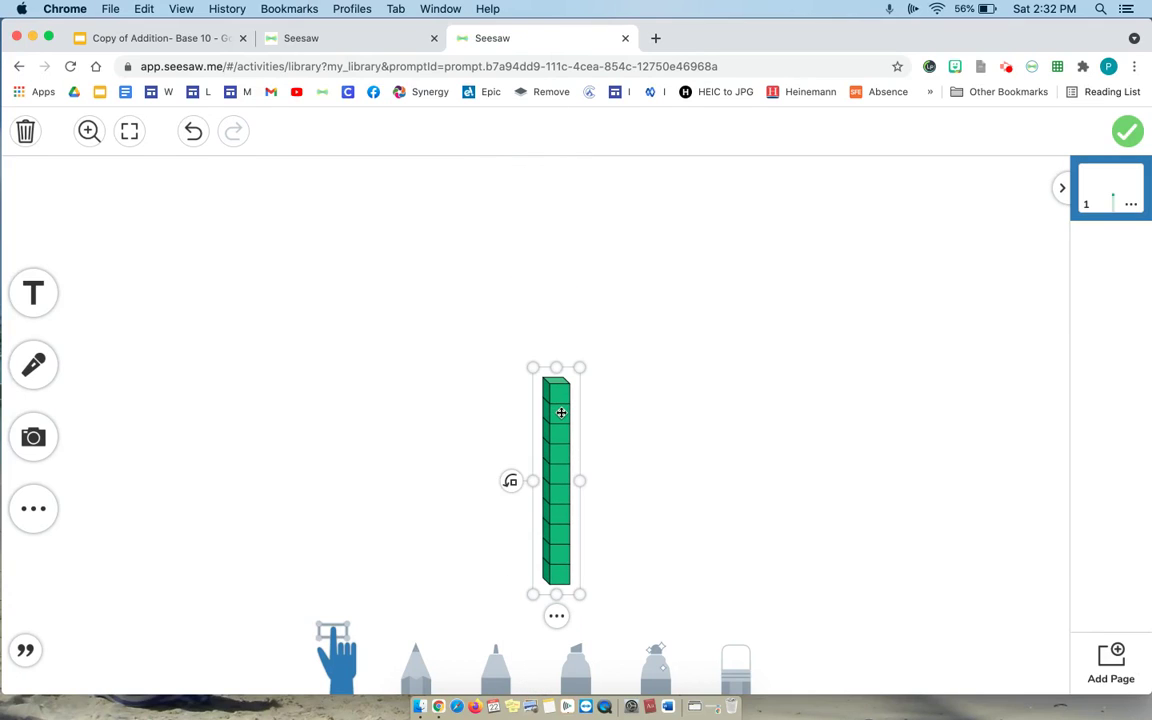
Switch to the Google Slides presentation and save the single unit cube image from slide 5 to Keep.
click(211, 38)
click(360, 587)
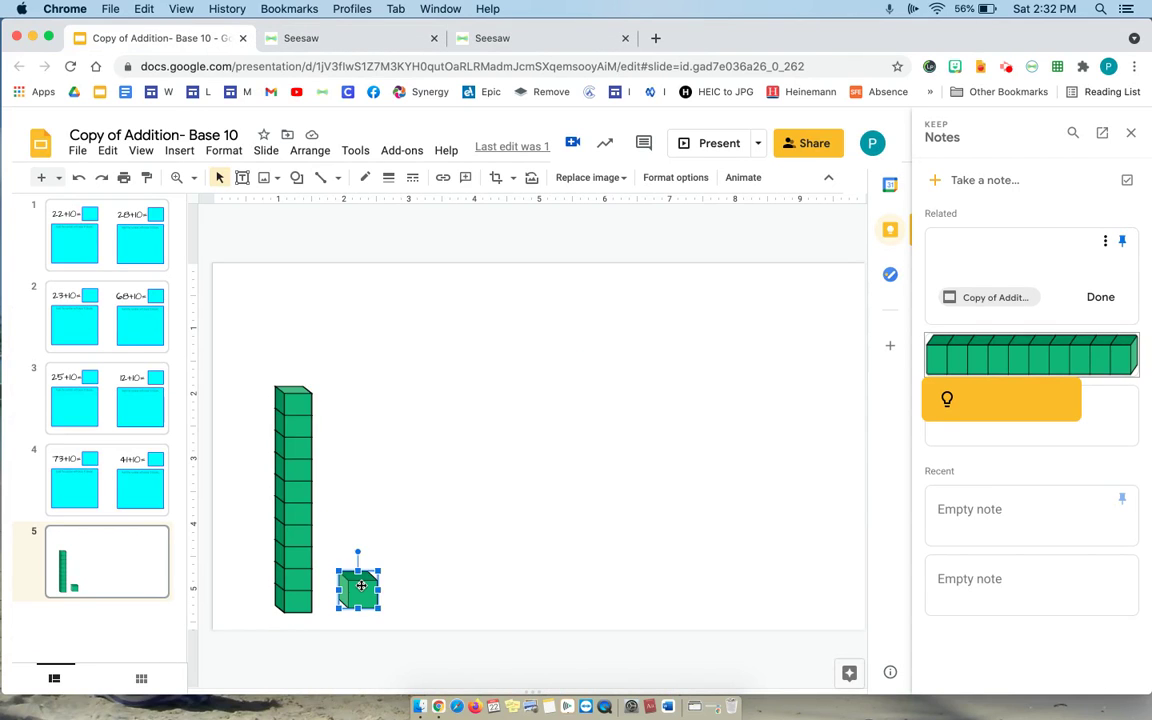
right_click(361, 587)
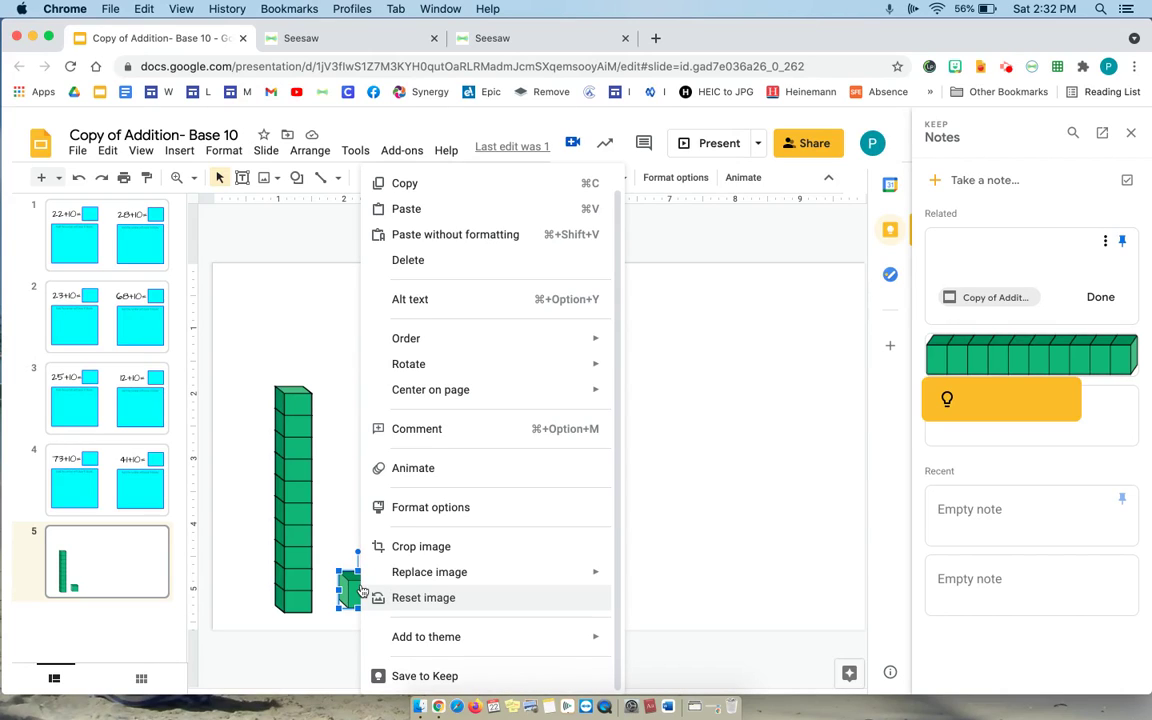
click(402, 676)
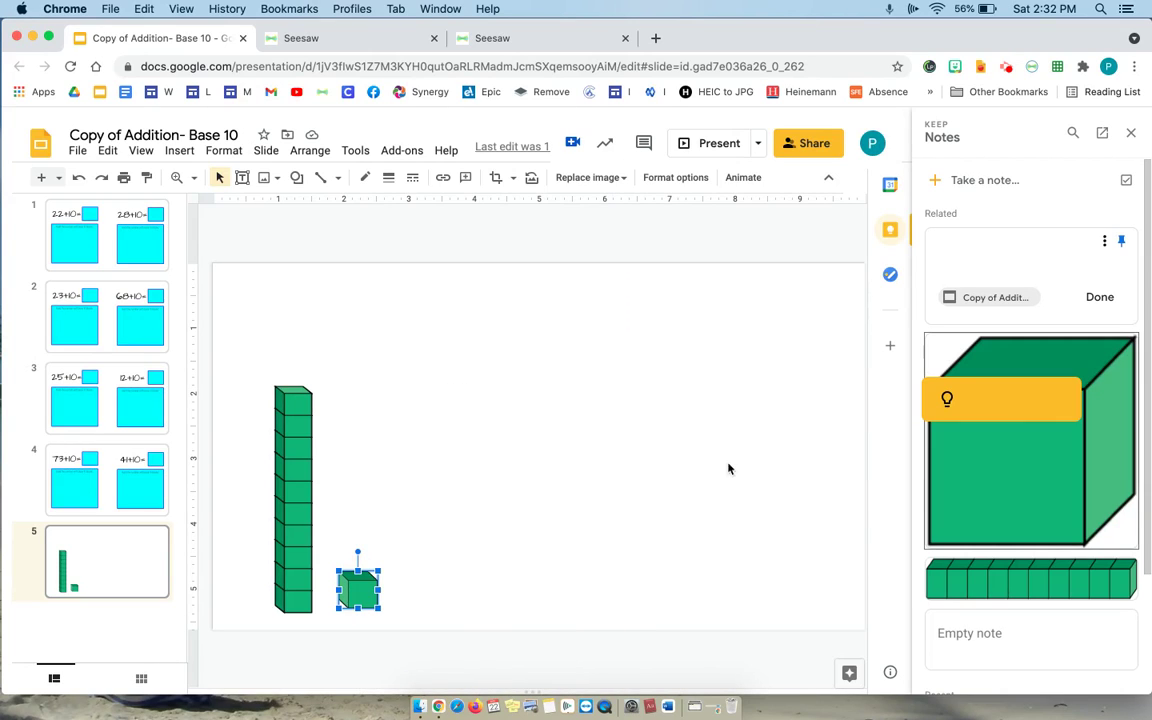
Copy the unit cube image from its Keep note and paste it into the Seesaw drawing canvas beside the tens rod.
right_click(1026, 421)
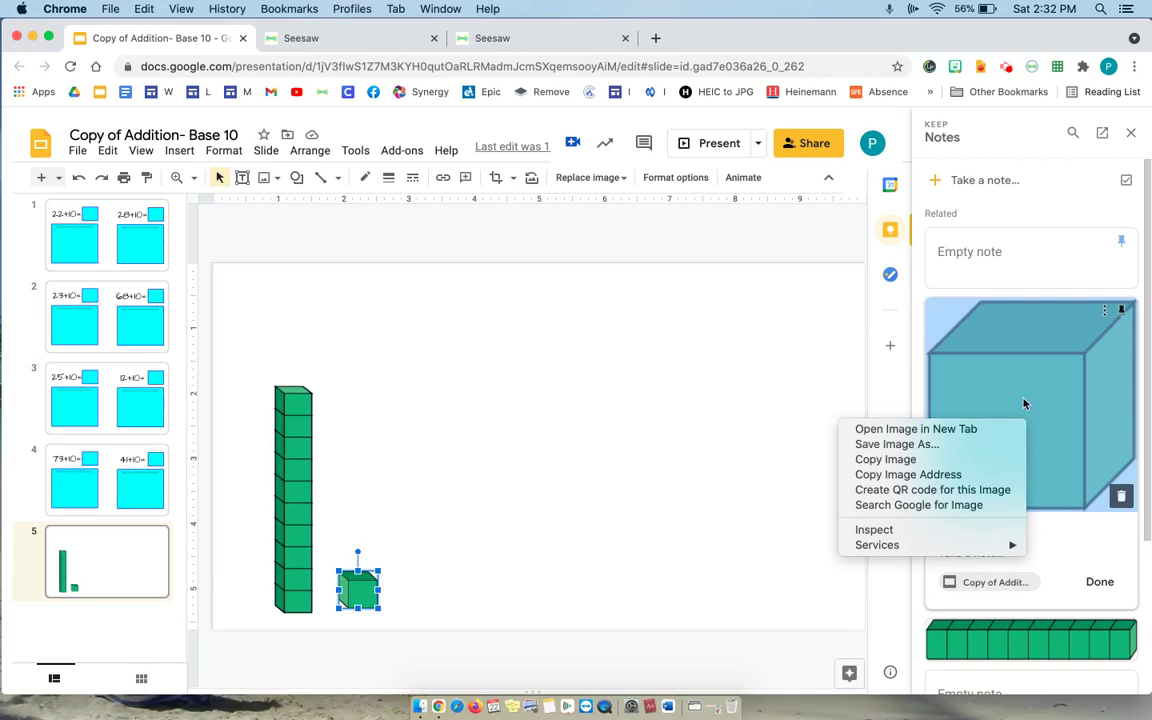
click(926, 460)
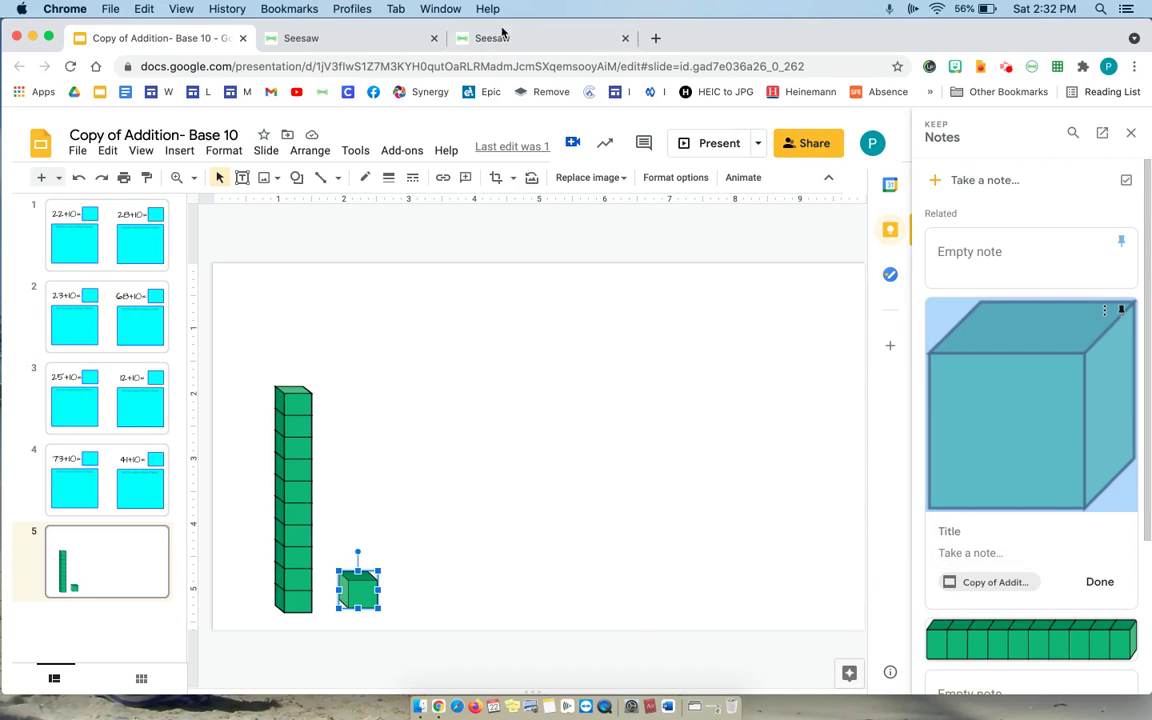
click(500, 38)
click(637, 494)
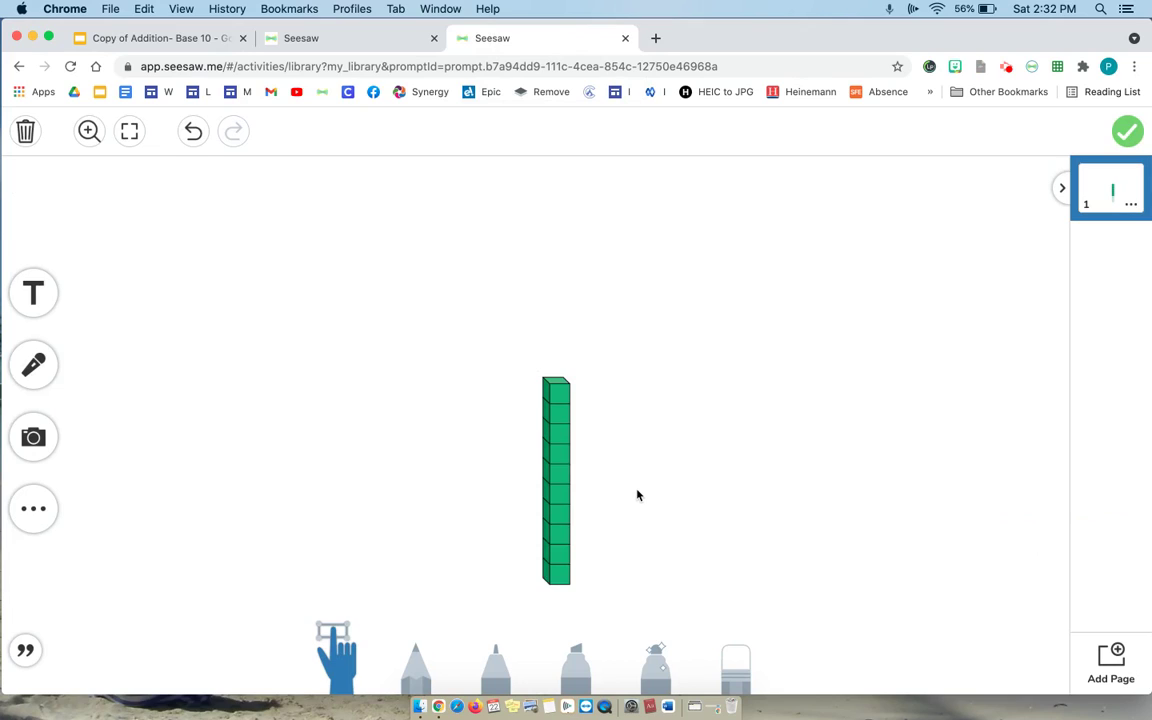
key(super+v)
Shrink the unit cube to match one segment of the tens rod and place it beside the rod's base.
drag(401, 289, 636, 497)
drag(649, 542, 614, 569)
right_click(601, 554)
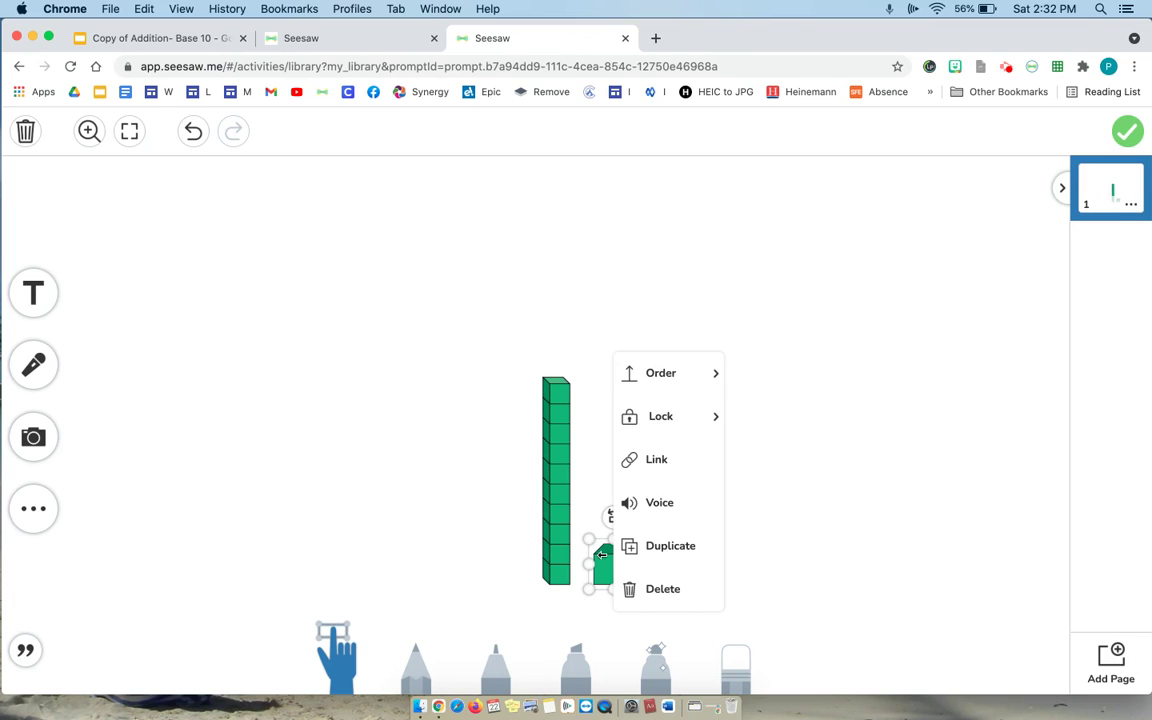
click(627, 438)
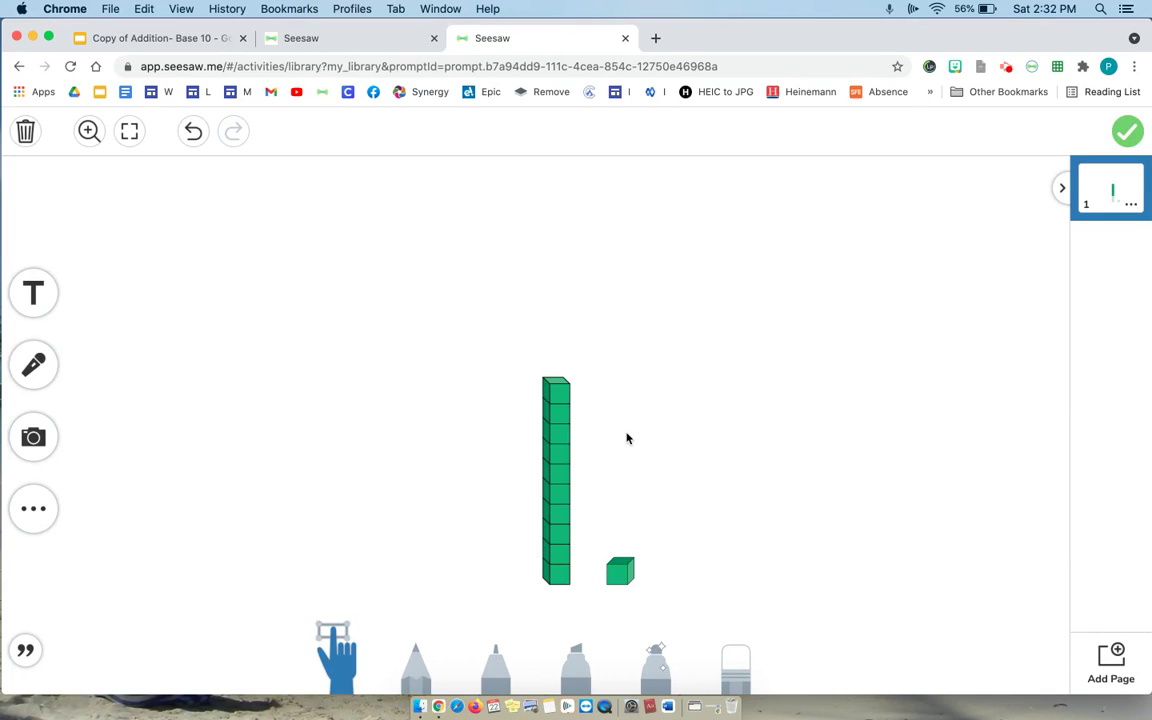
Duplicate the tens rod repeatedly on the canvas to create a supply of identical rods.
click(553, 428)
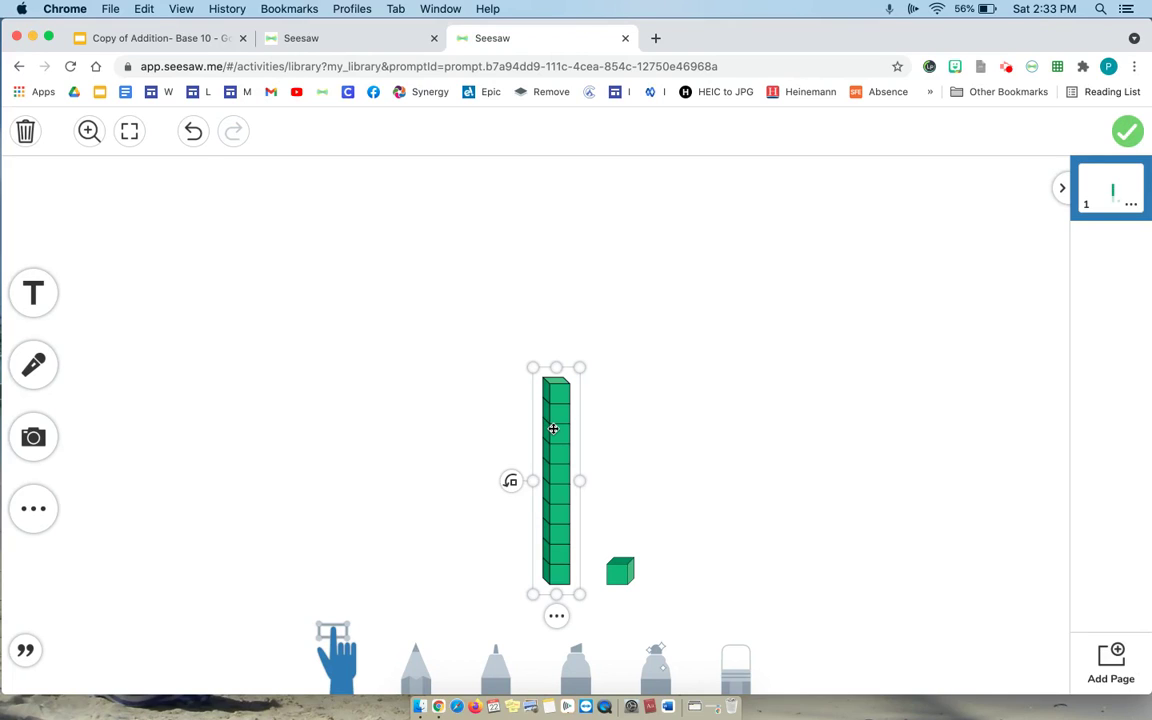
key(super+v)
key(super+v)
key(super+v)
key(super+v)
key(super+v)
key(super+v)
key(super+v)
key(super+v)
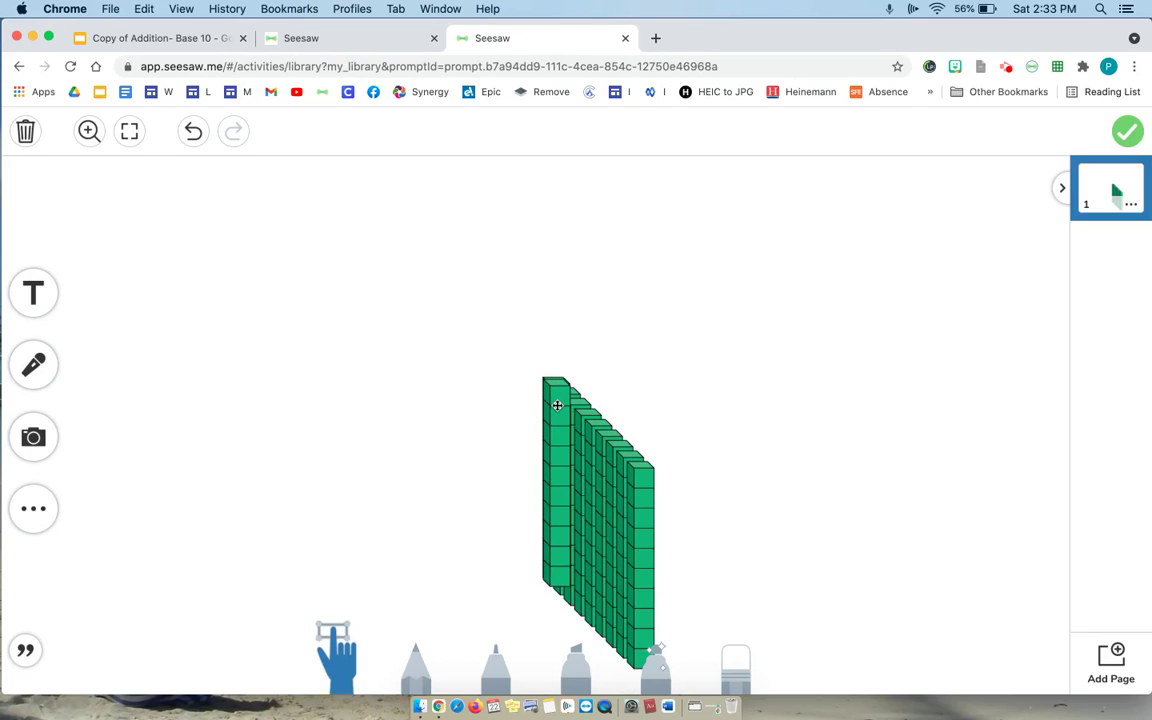
Stack the staggered tens rod copies one by one exactly on top of the first rod so they form a single pile.
click(563, 406)
right_click(642, 473)
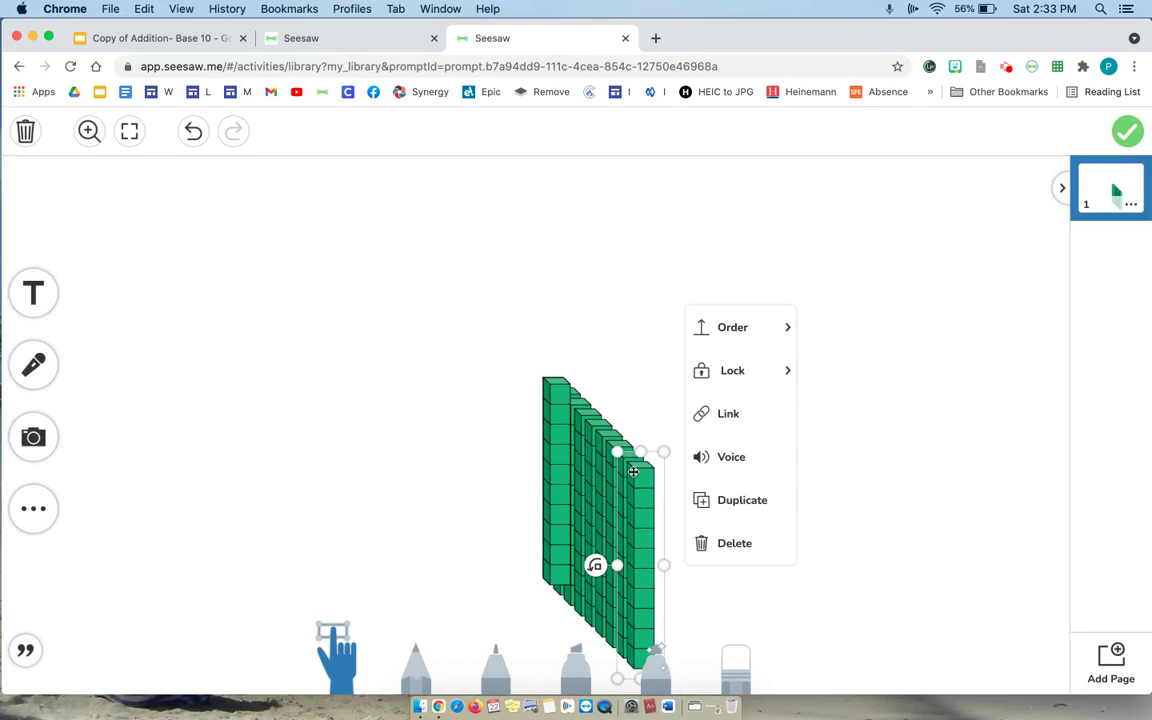
drag(641, 494, 631, 484)
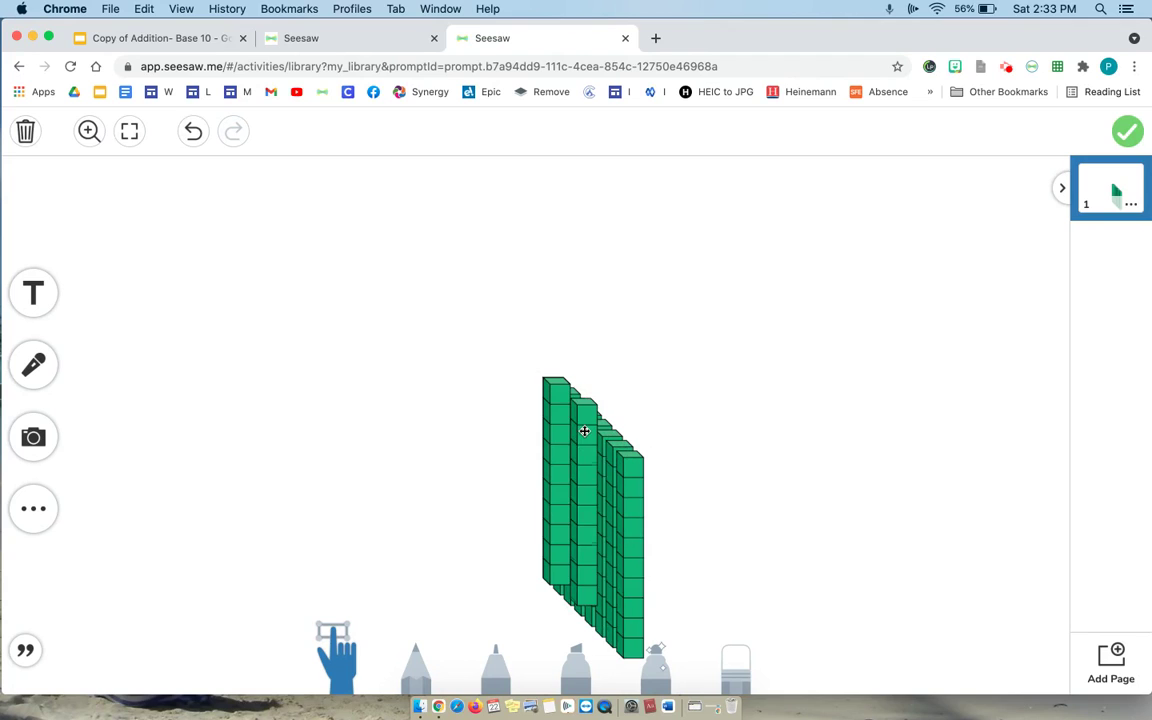
click(556, 411)
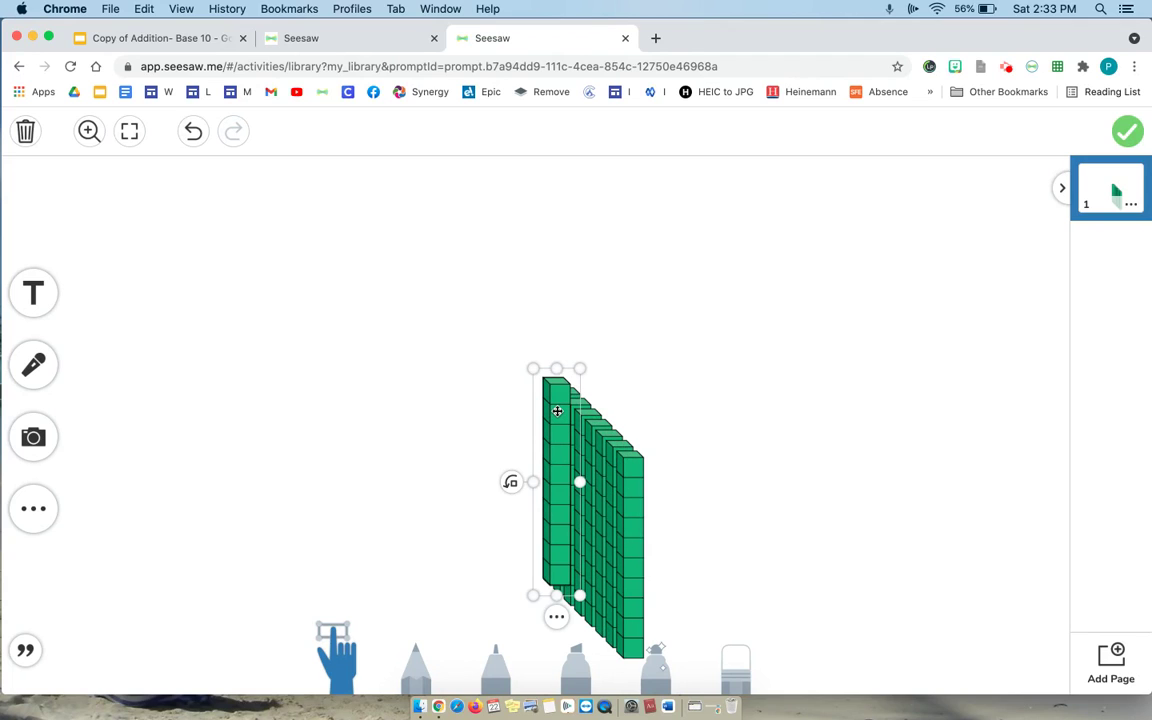
click(632, 471)
drag(632, 471, 557, 396)
click(567, 416)
click(611, 452)
click(591, 418)
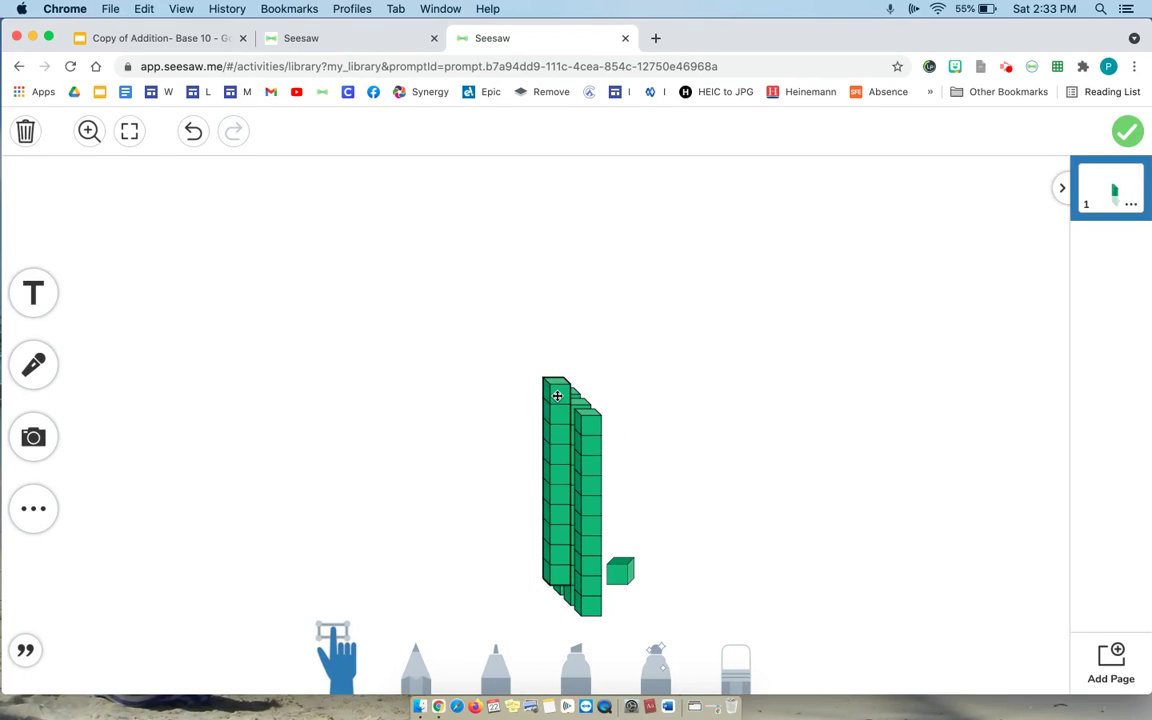
click(557, 395)
drag(570, 411, 560, 401)
click(560, 400)
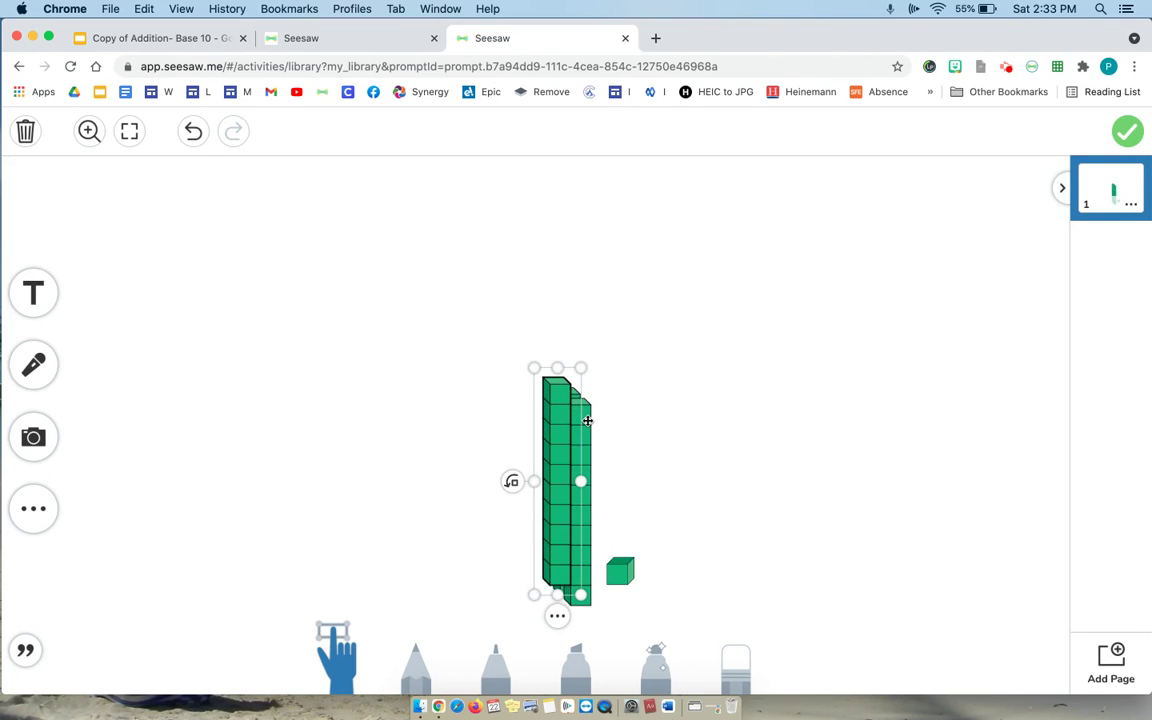
drag(587, 420, 574, 407)
Move the unit cube up beside the lower half of the tens rods and stack its copies exactly on top of it.
click(621, 568)
drag(621, 568, 616, 516)
click(620, 496)
click(613, 522)
click(667, 530)
click(624, 520)
drag(624, 520, 684, 596)
click(617, 529)
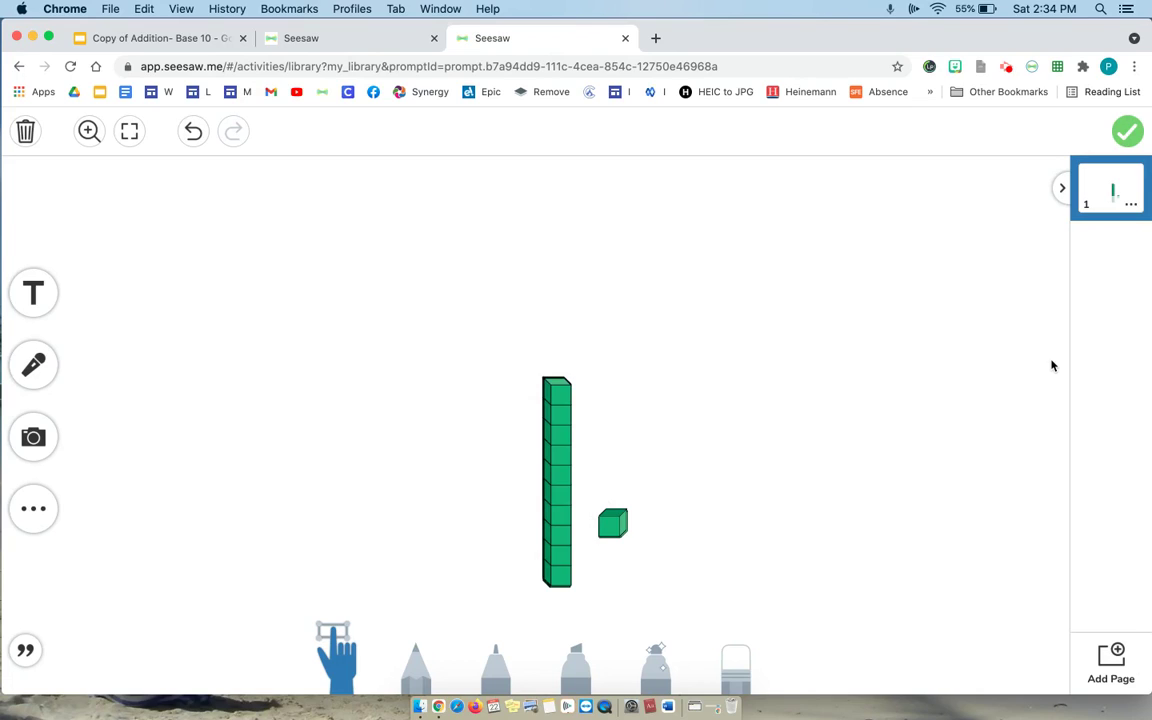
Duplicate the page with the stacked blocks three times to make four identical pages.
click(1133, 207)
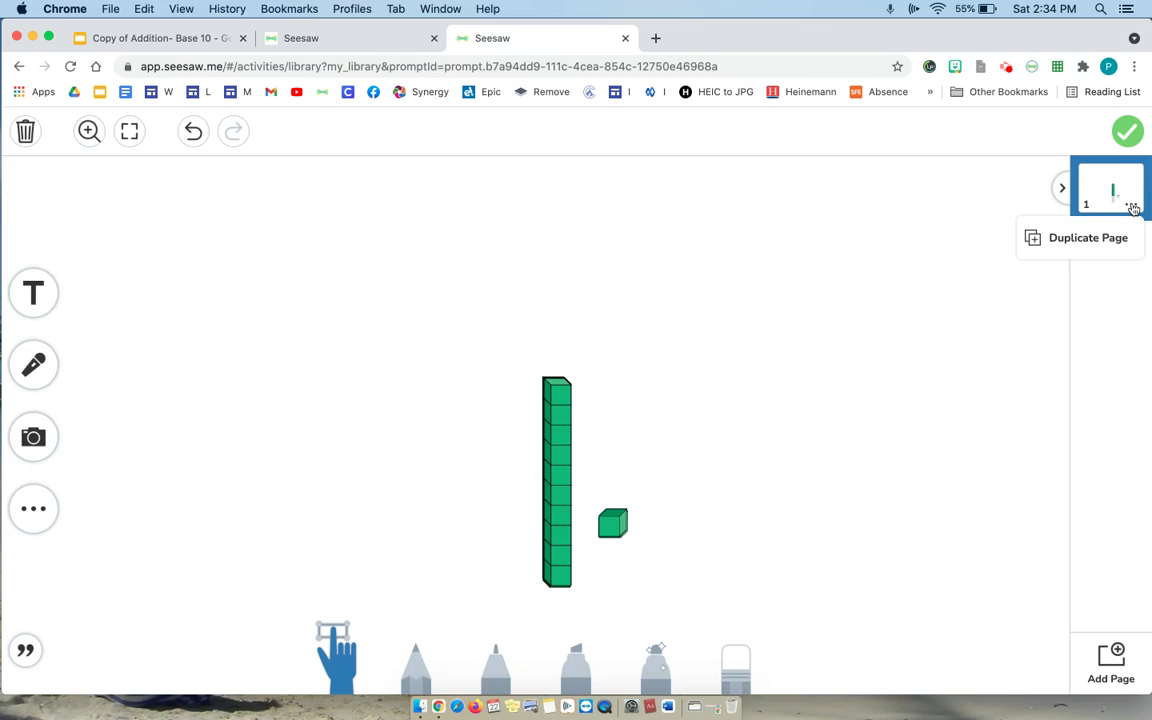
click(1100, 242)
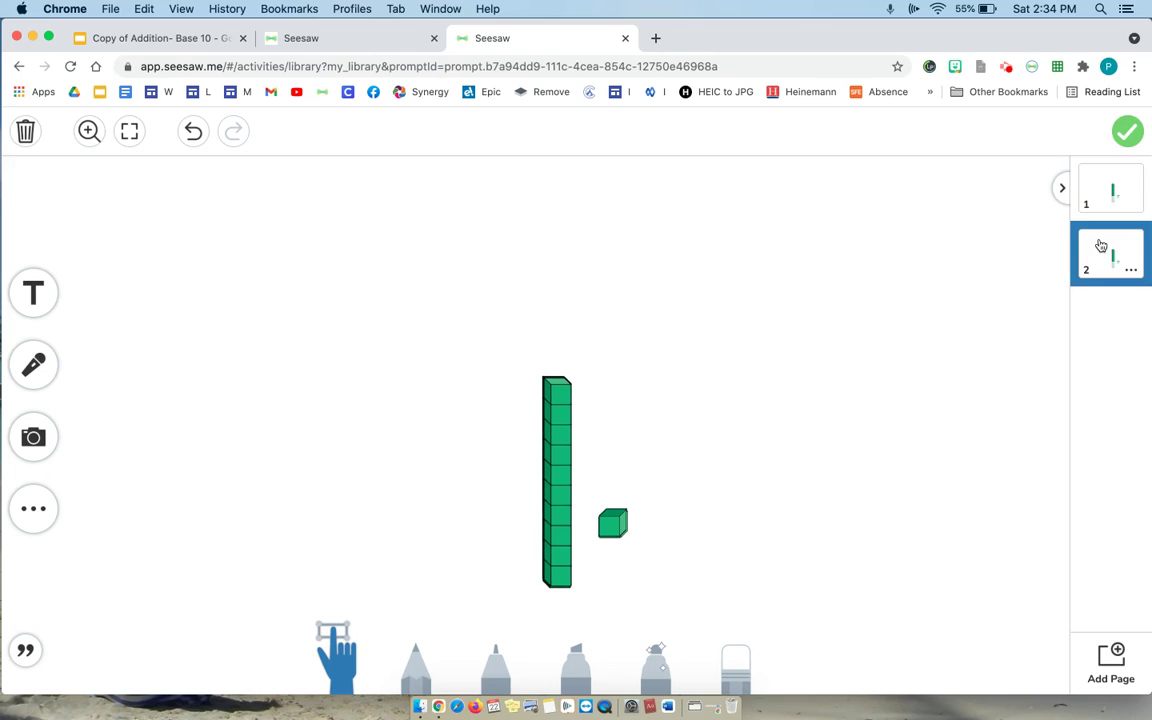
click(1130, 270)
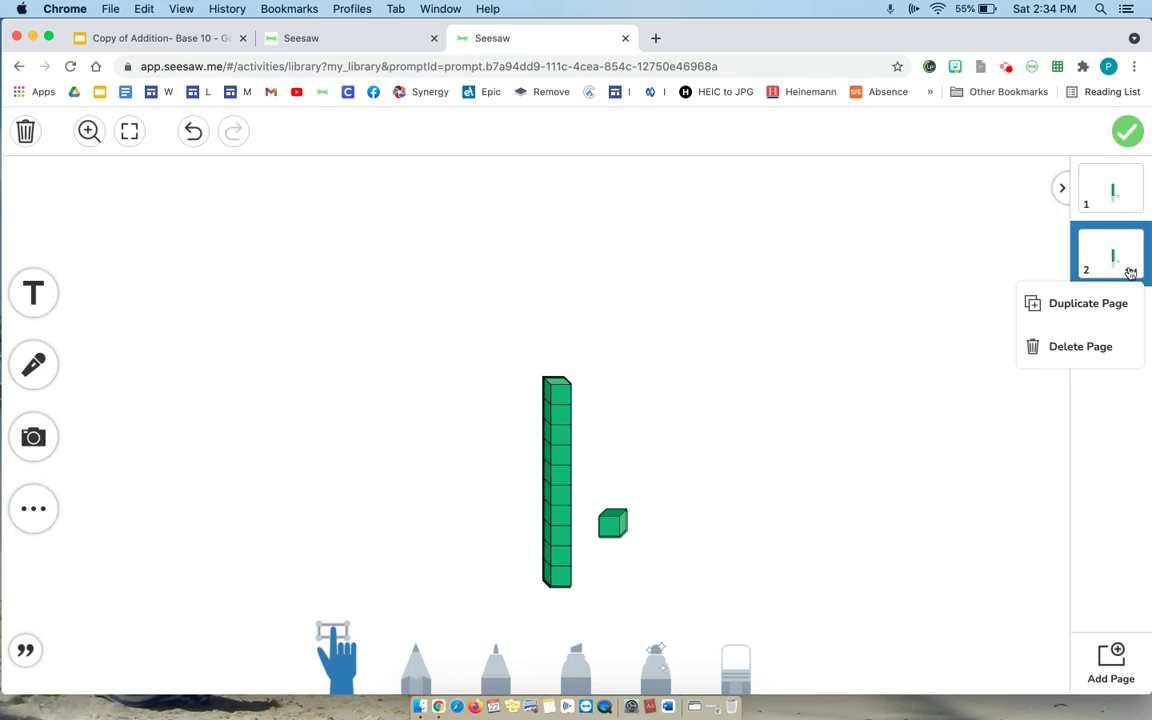
click(1093, 311)
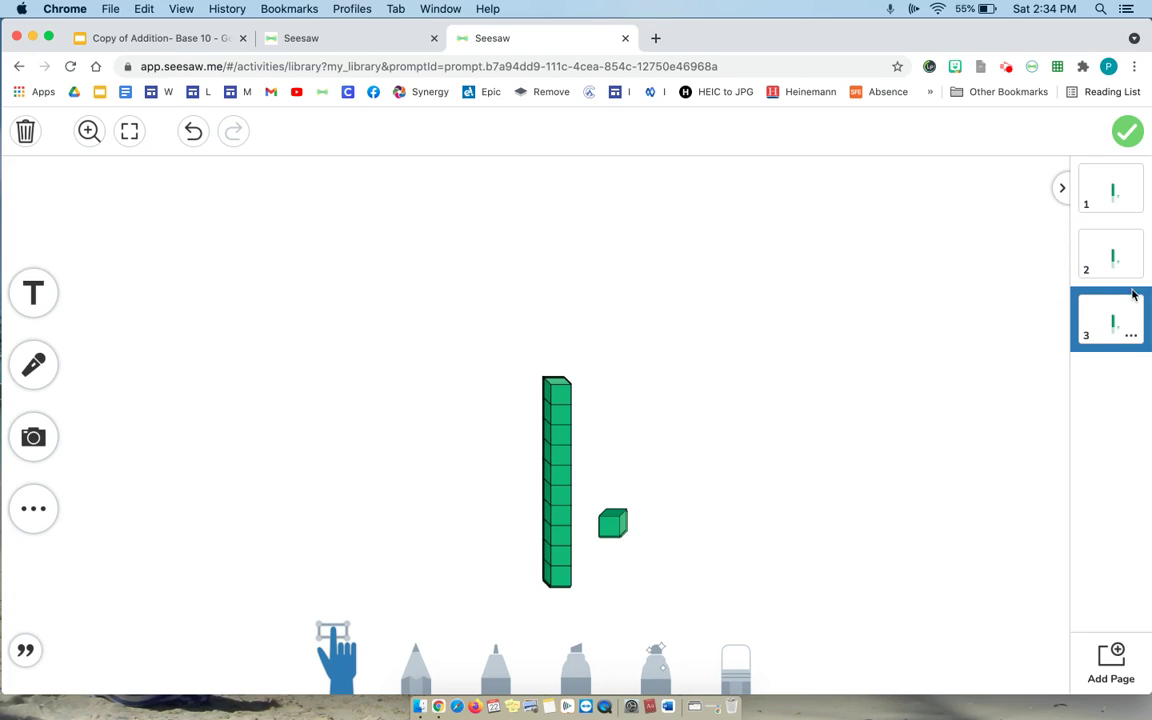
click(1131, 337)
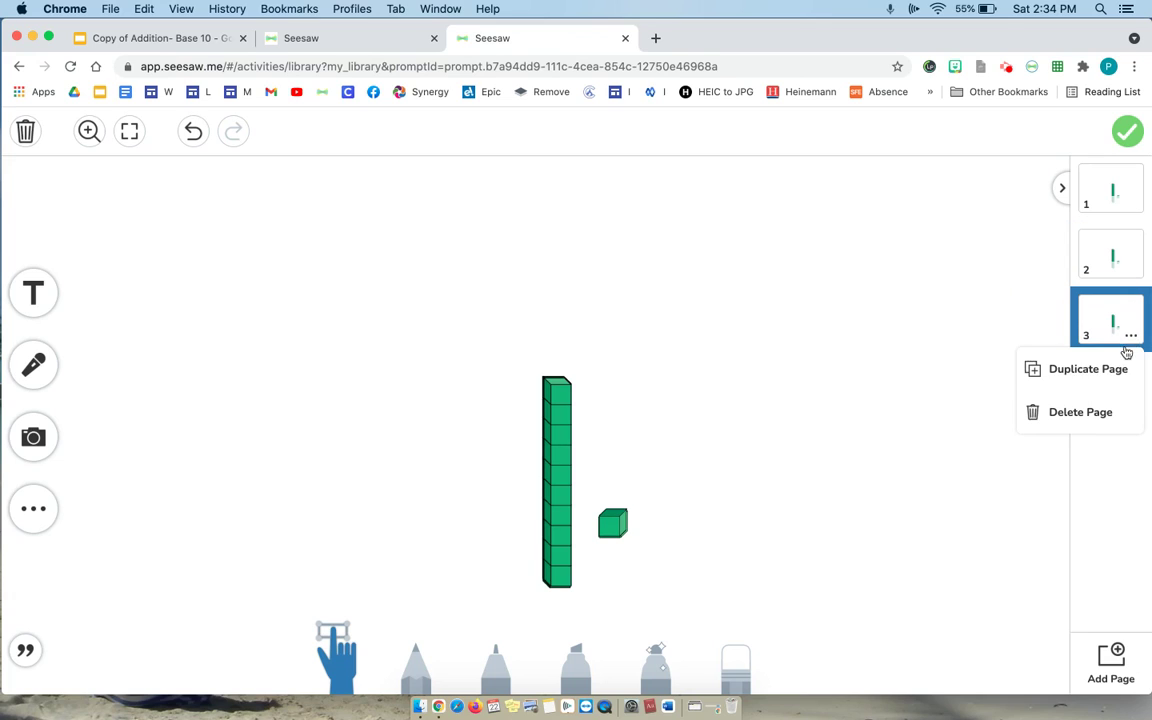
click(1110, 378)
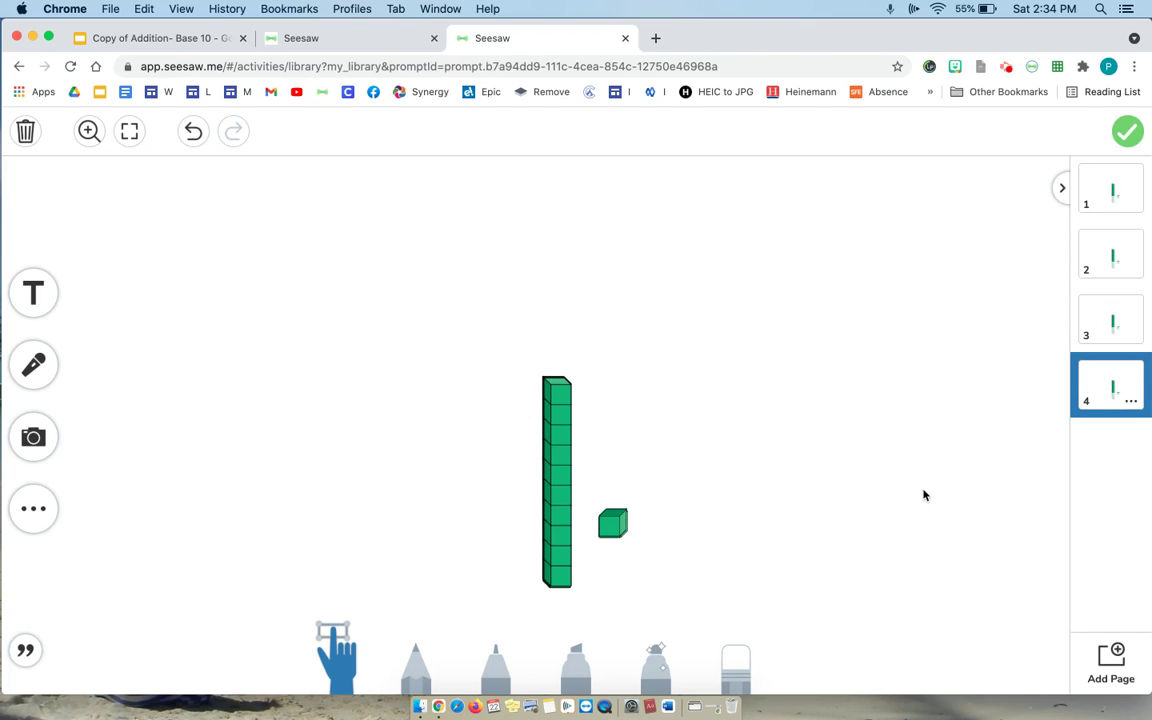
Switch to the Google Slides presentation and capture a screenshot of the whole of slide 1.
click(176, 40)
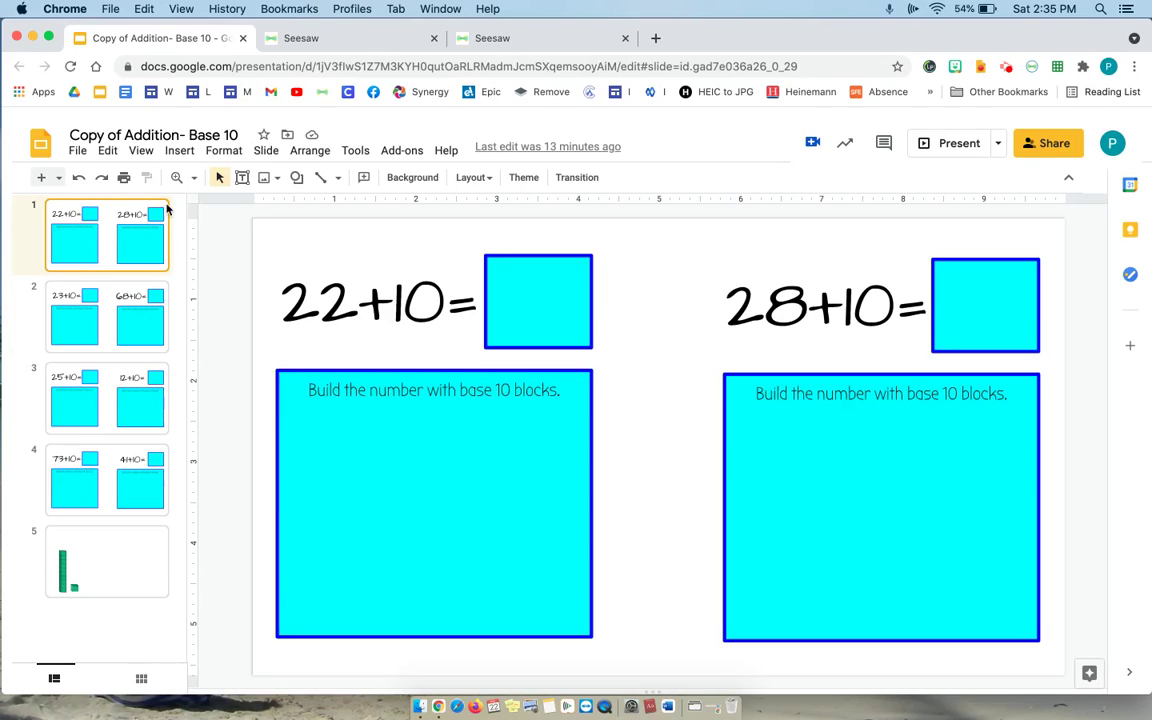
click(77, 150)
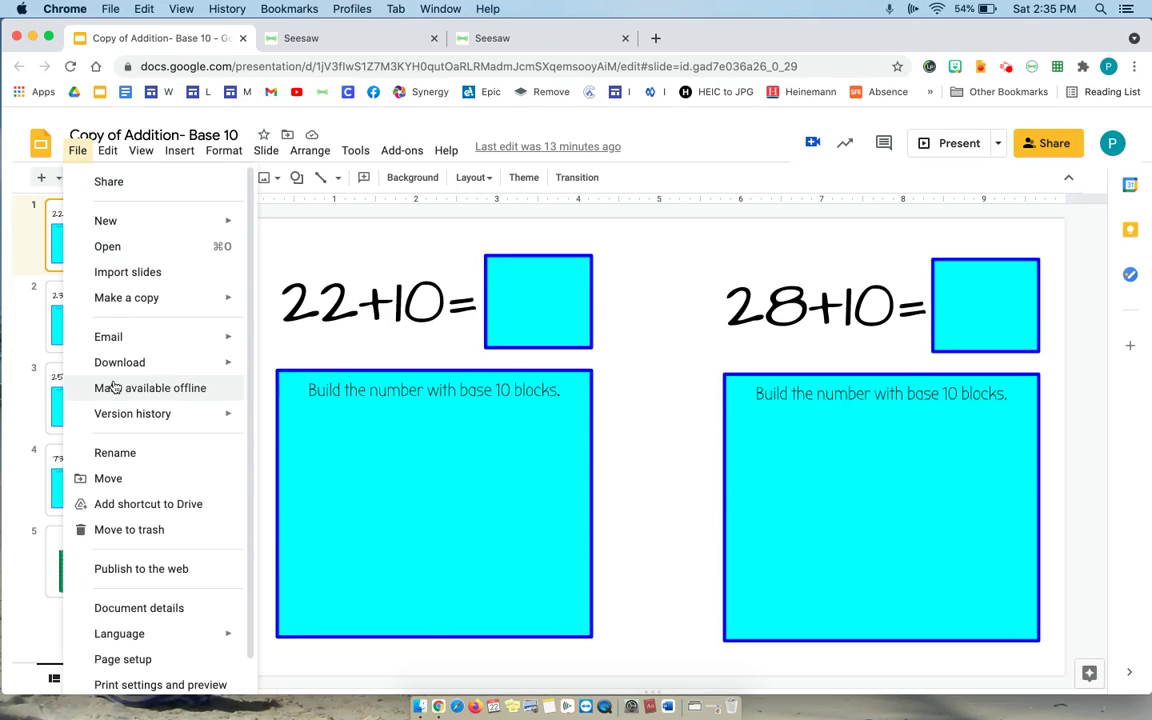
mouse_move(150, 362)
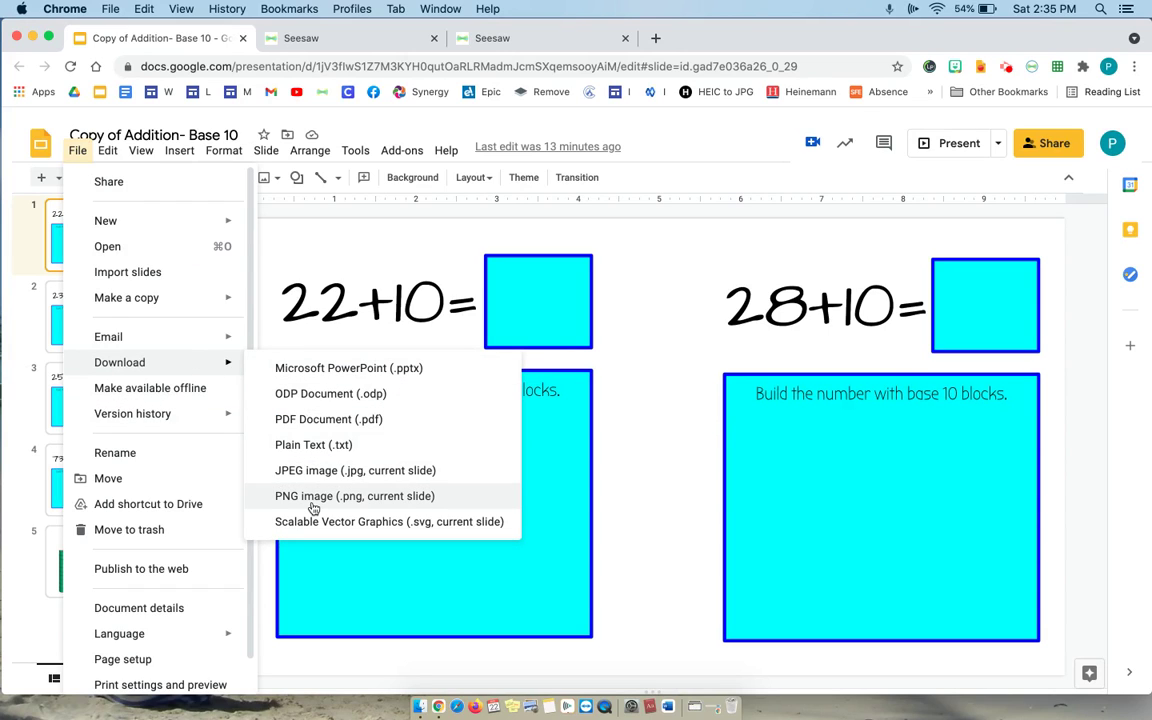
click(301, 217)
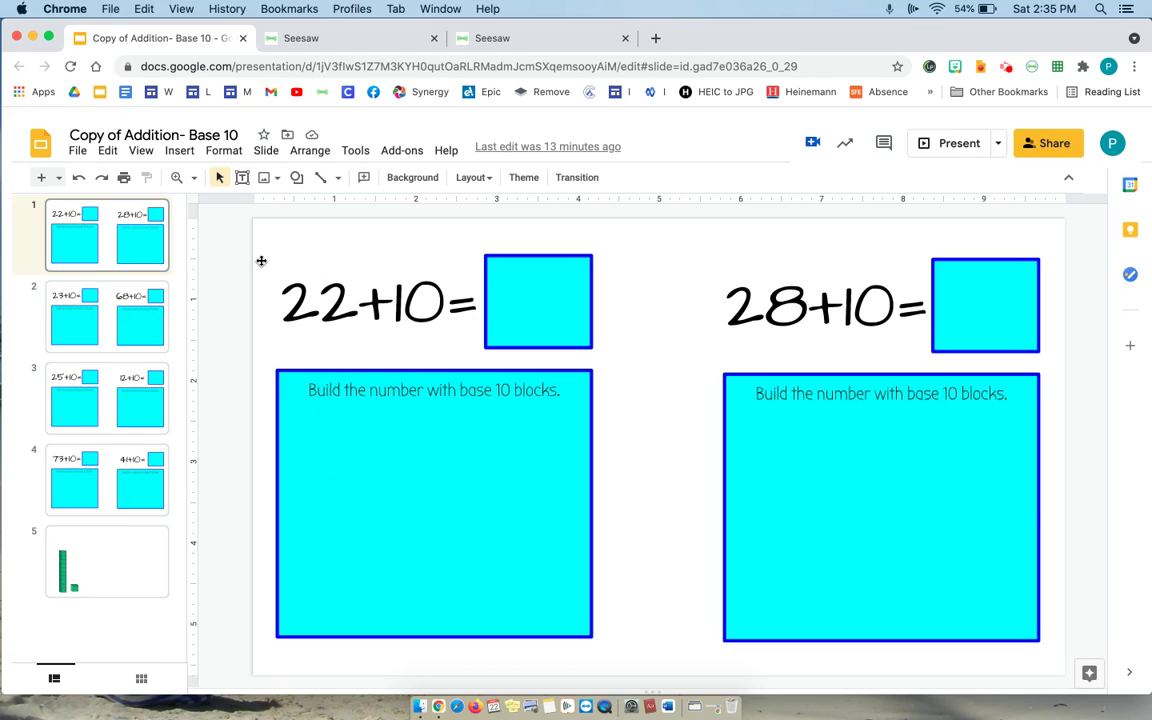
key(super+shift+4)
drag(253, 219, 1033, 645)
drag(1058, 667, 1058, 667)
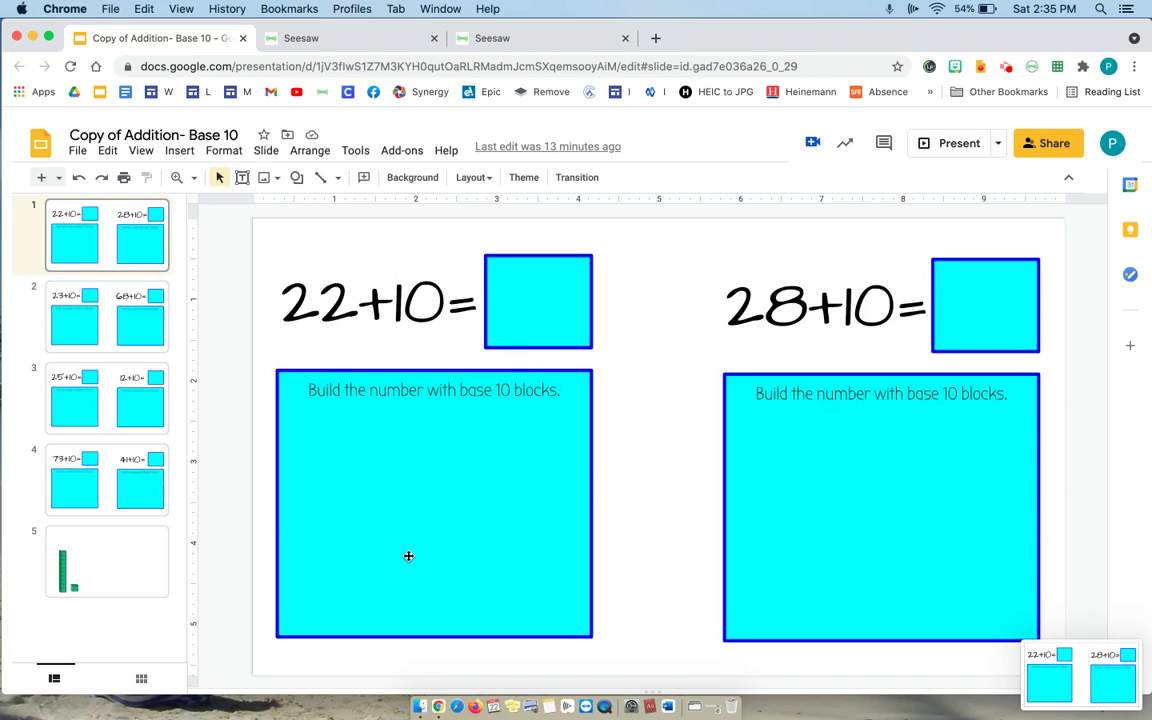
Return to Seesaw, insert the slide 1 screenshot on page 4, and enlarge and center it to cover most of the canvas.
click(481, 37)
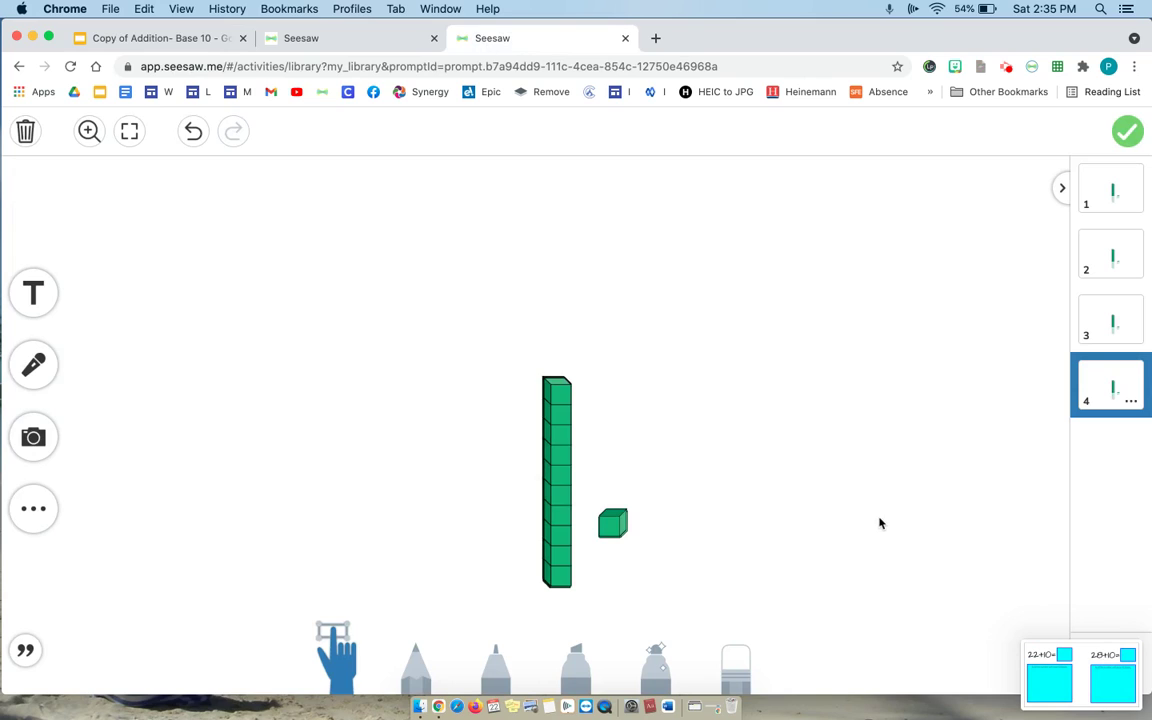
drag(1025, 640, 463, 298)
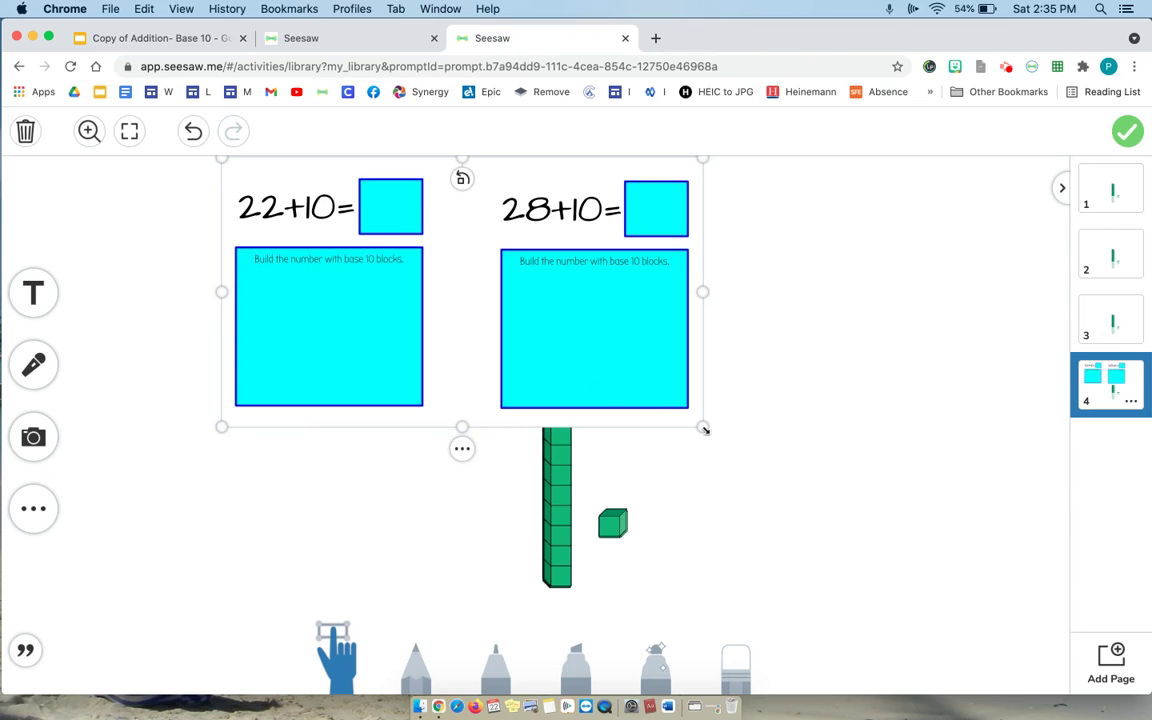
drag(704, 429, 987, 681)
drag(869, 514, 823, 520)
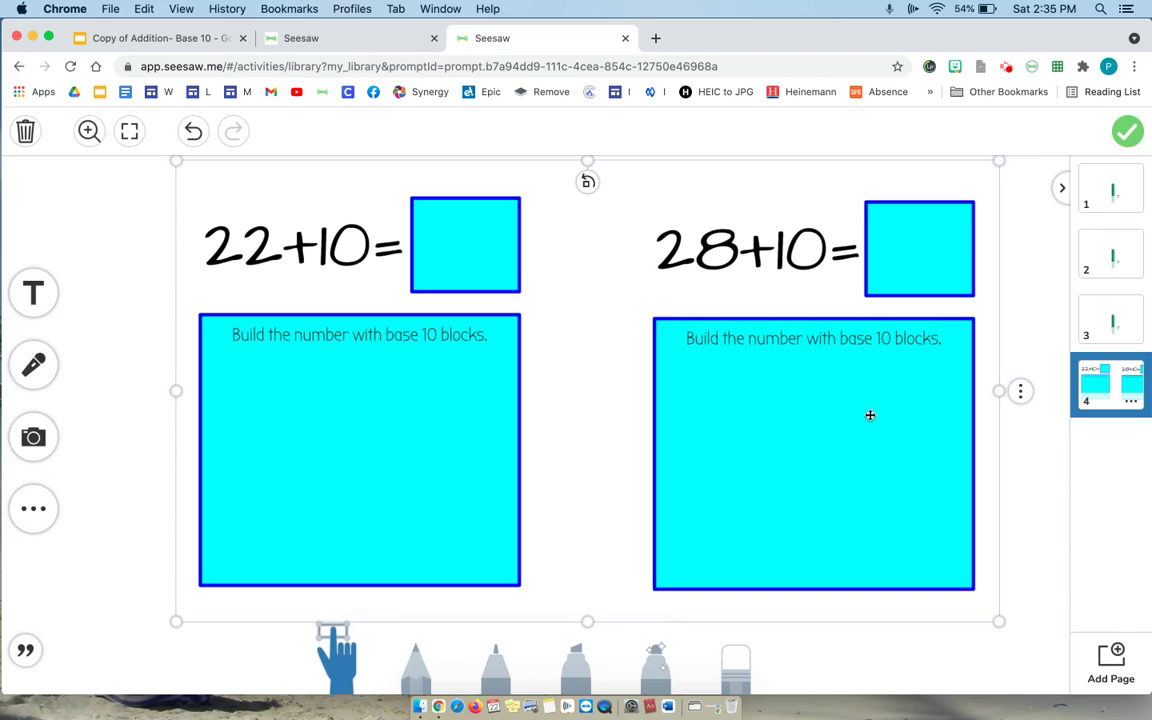
Send the worksheet image to the back behind the base-ten blocks and enlarge it further to fill the page.
click(1020, 391)
mouse_move(960, 365)
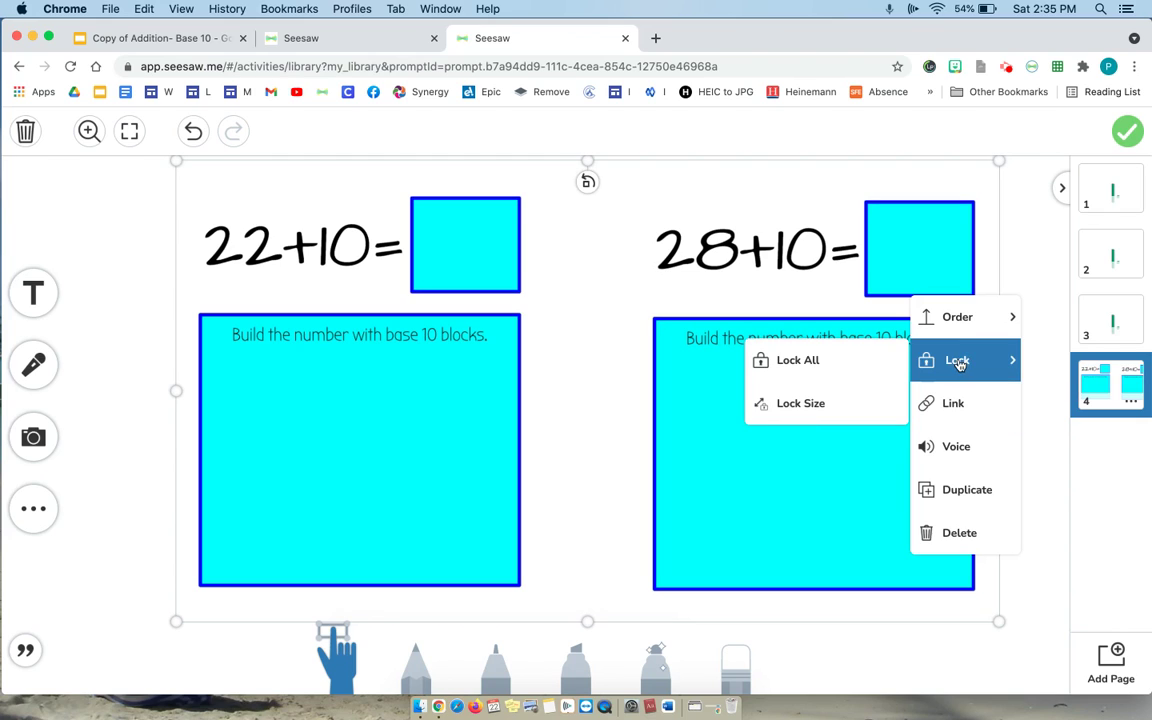
mouse_move(955, 332)
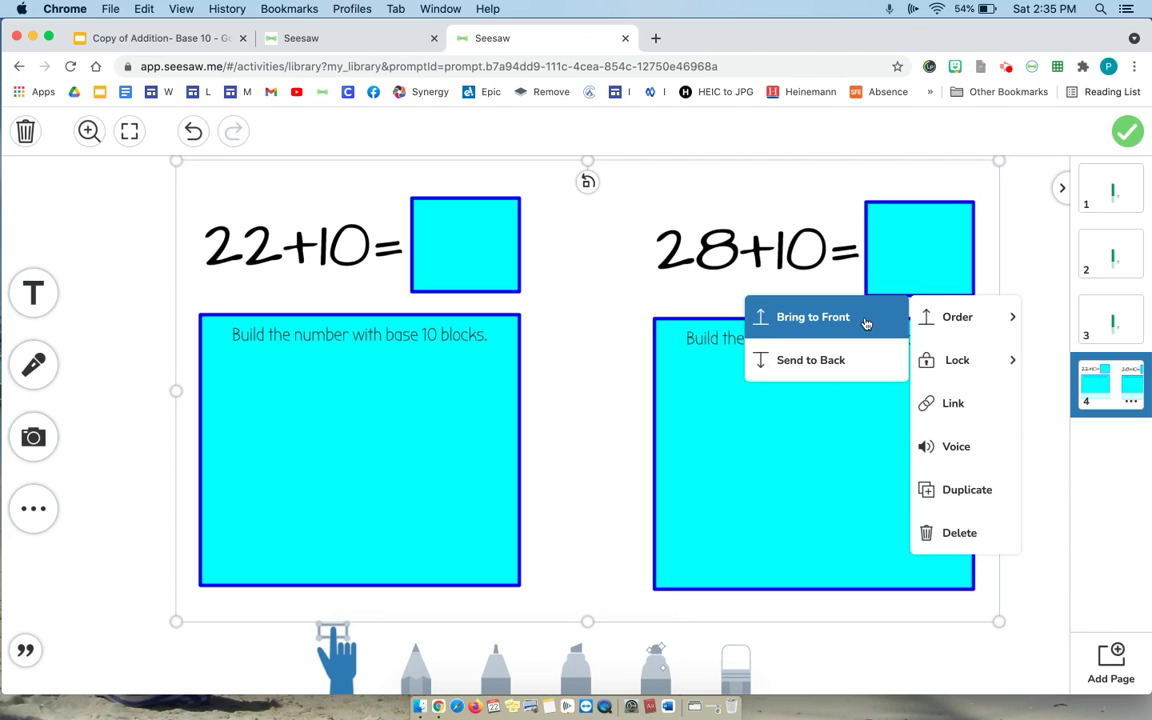
click(800, 361)
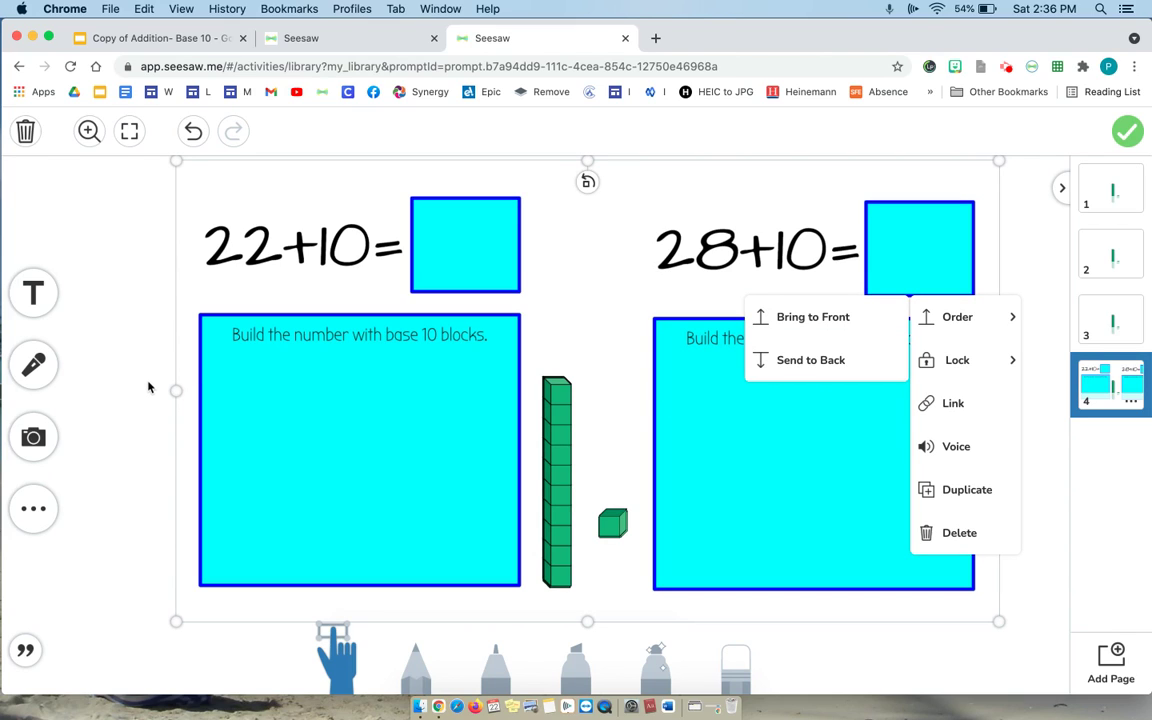
click(128, 428)
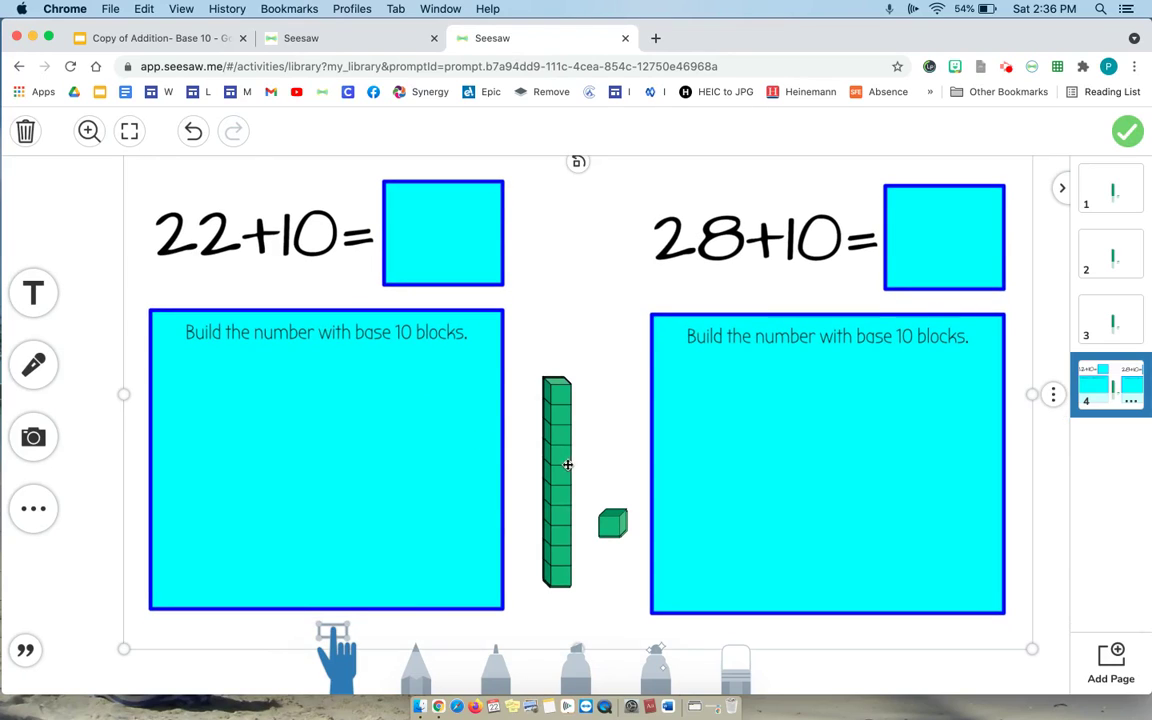
Test moving one tens rod into the large box under 22+10=, and undo the move.
drag(556, 458, 406, 440)
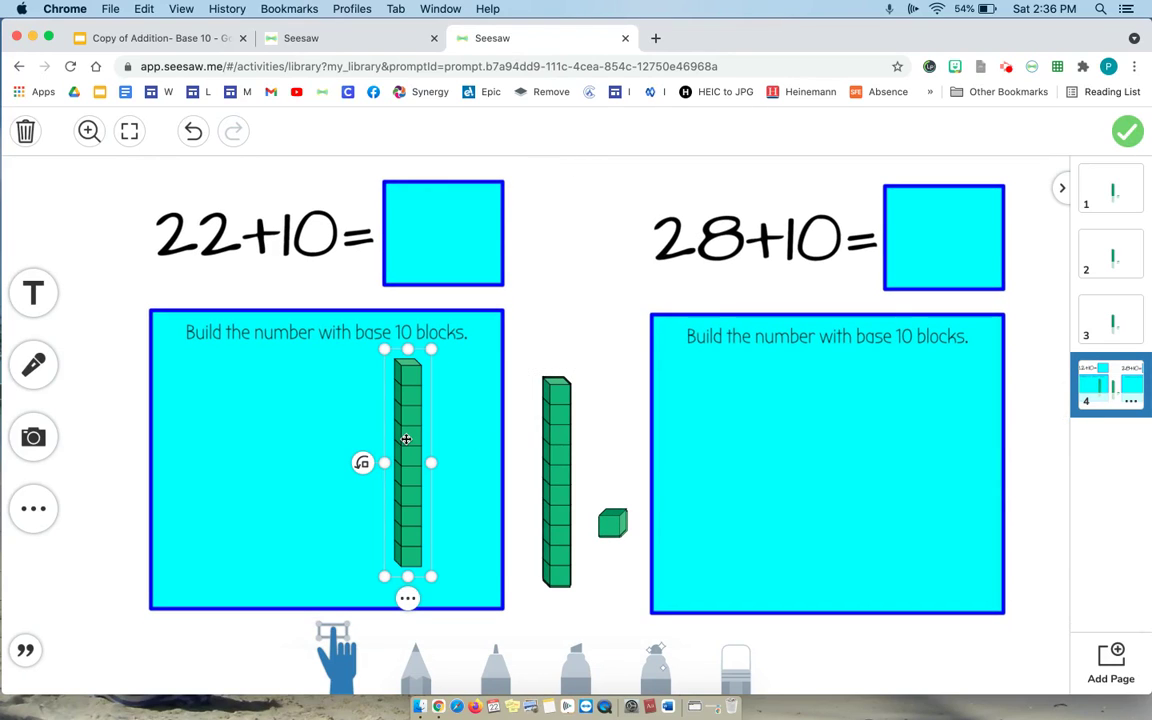
key(super+z)
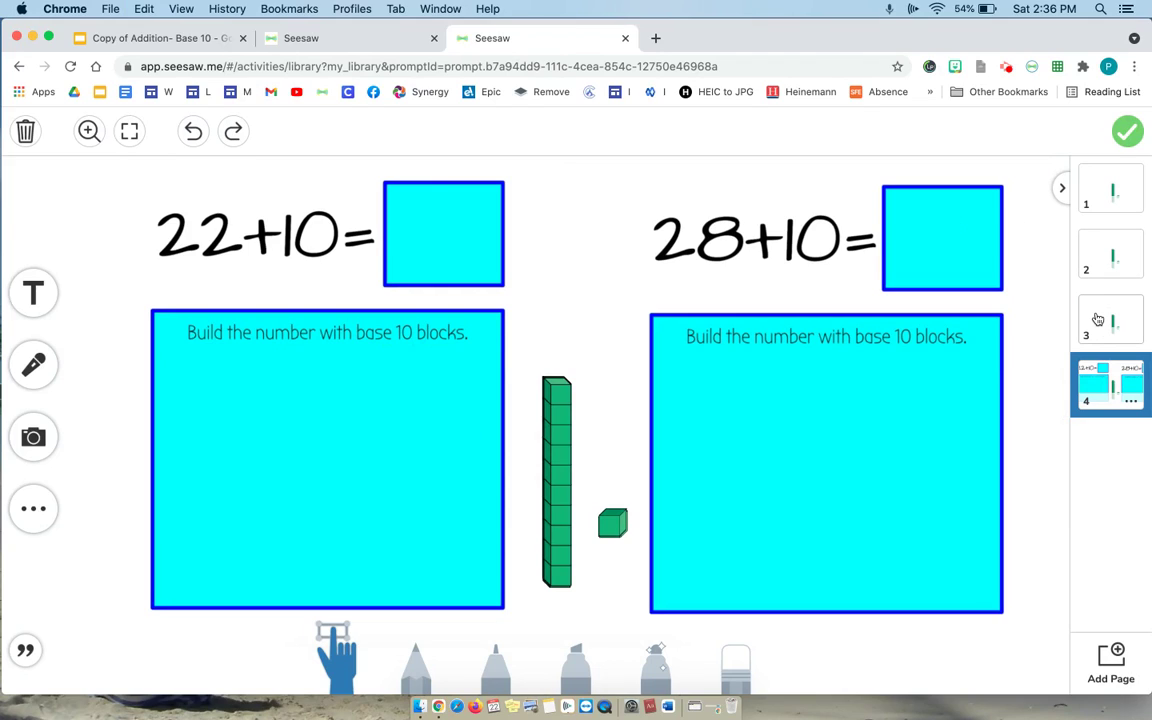
Move the 22+10 and 28+10 worksheet page to the first position and open page 2.
drag(1103, 399, 1108, 196)
click(1105, 250)
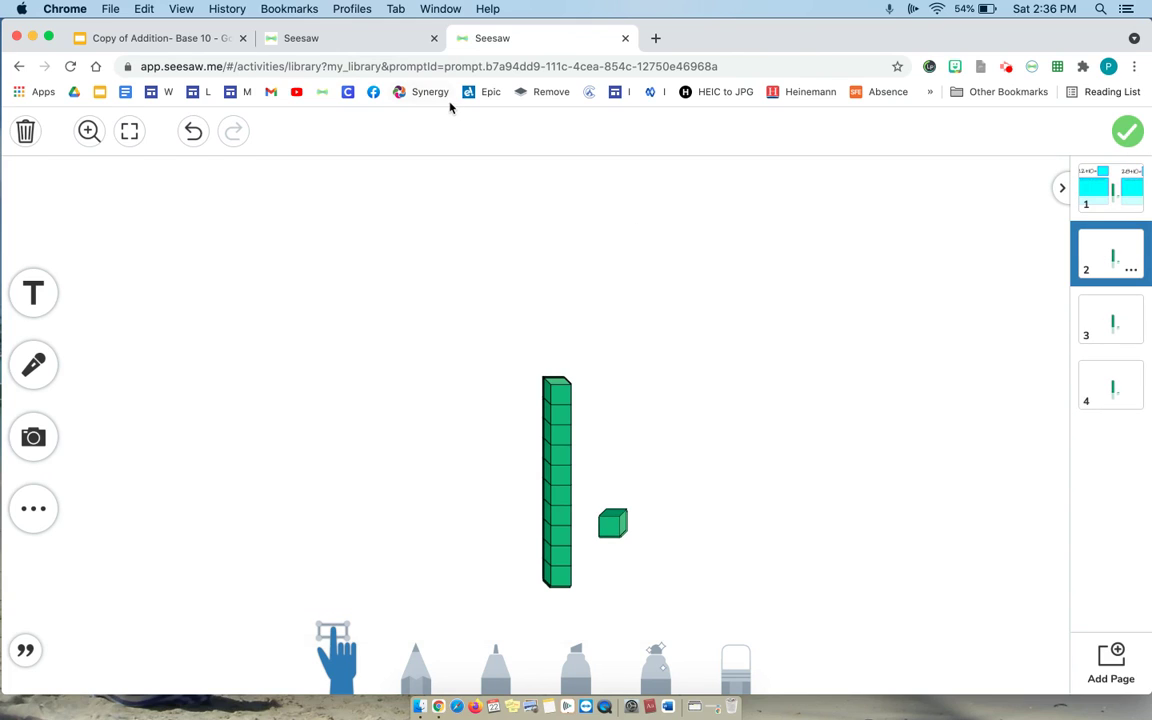